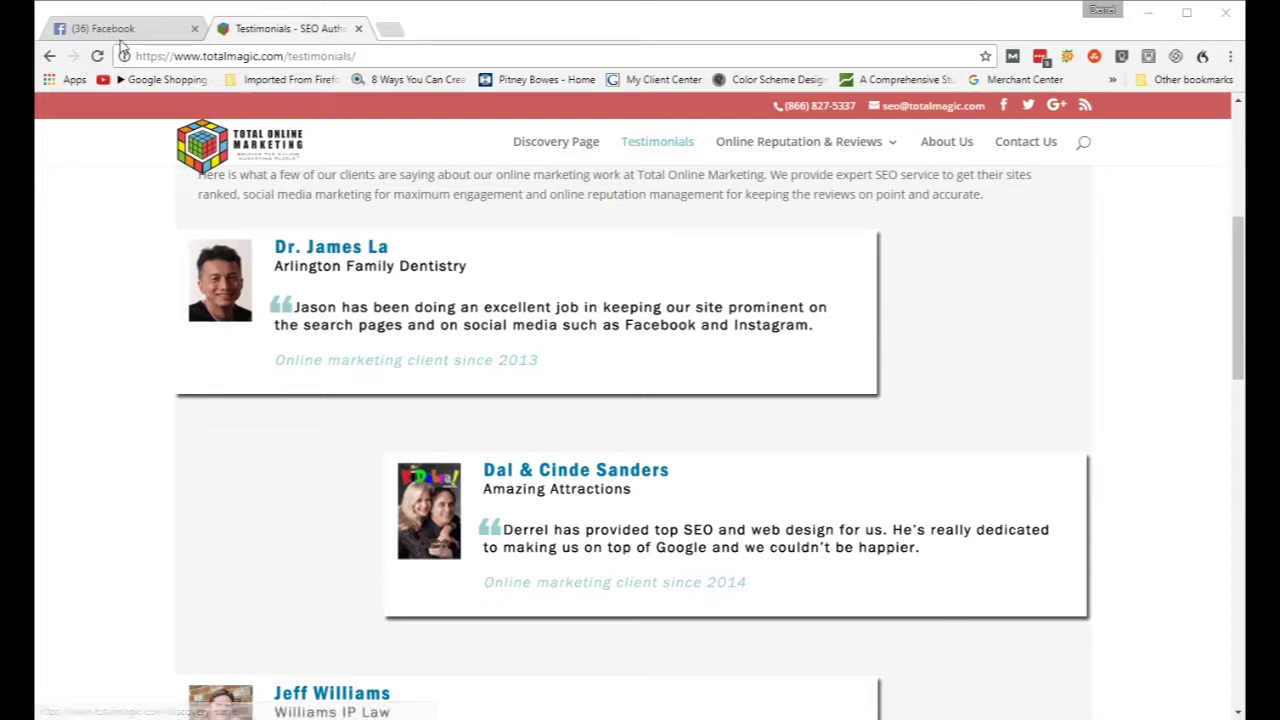
# Step: Switch to Facebook and begin creating a new Page
pyautogui.click(155, 27)
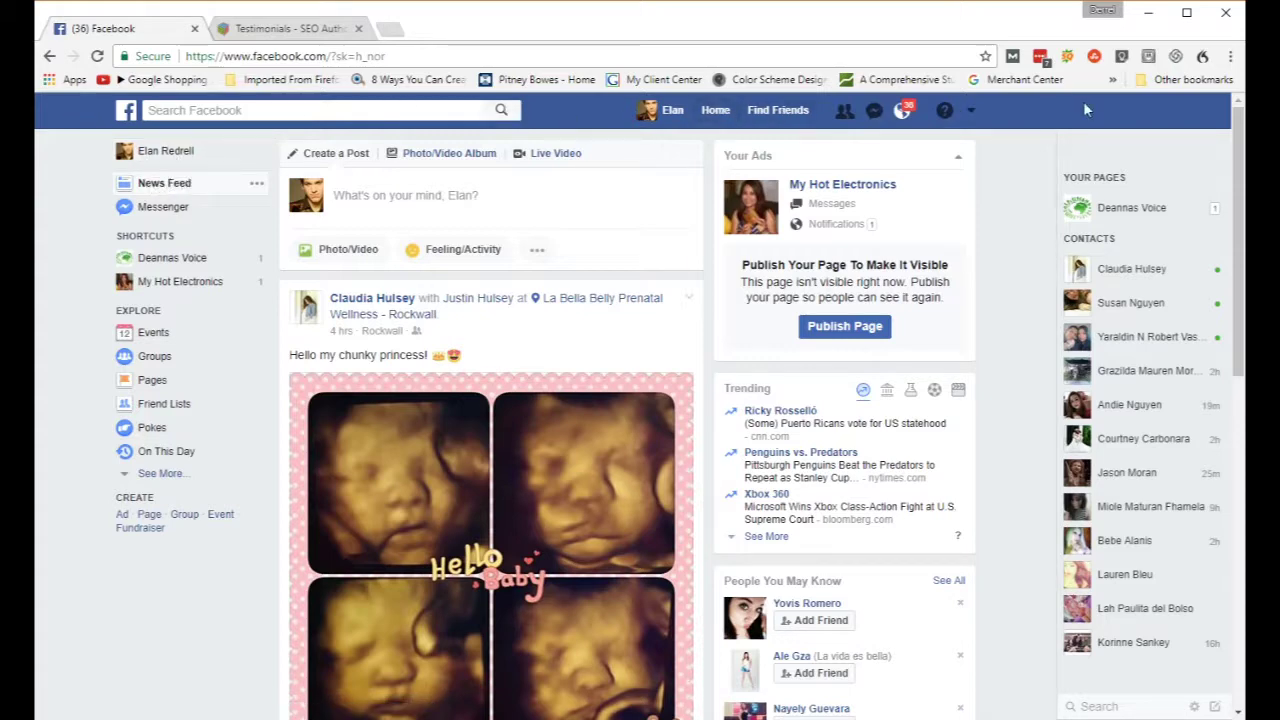
pyautogui.click(970, 112)
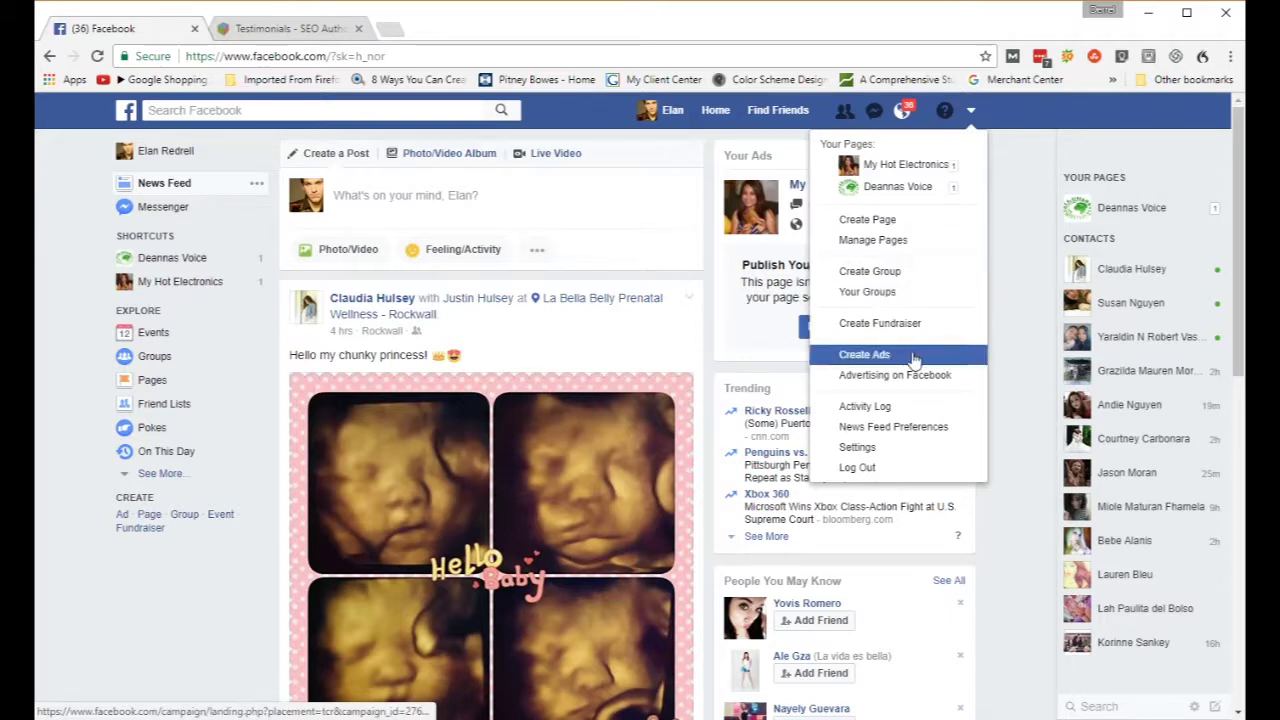
pyautogui.click(903, 228)
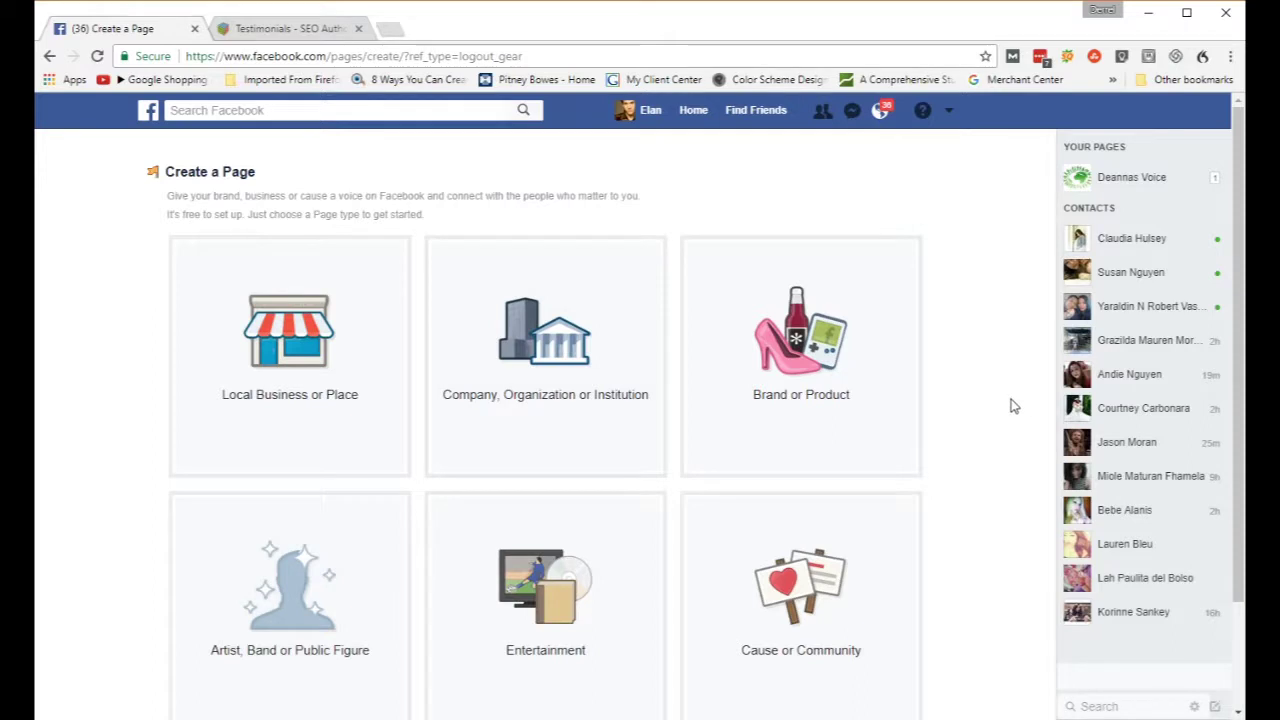
# Step: Choose Brand or Product as the Page type and set its category to Product/Service
pyautogui.scroll(-2, 1012, 406)
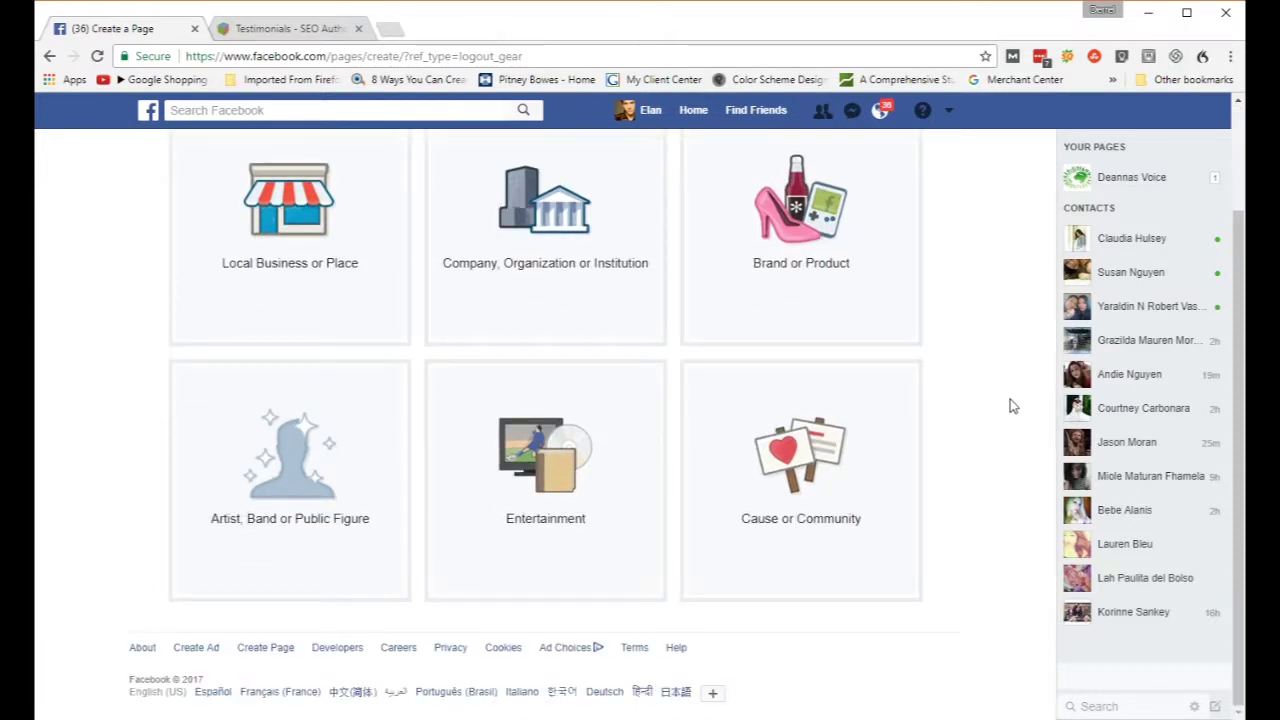
pyautogui.scroll(2, 1012, 406)
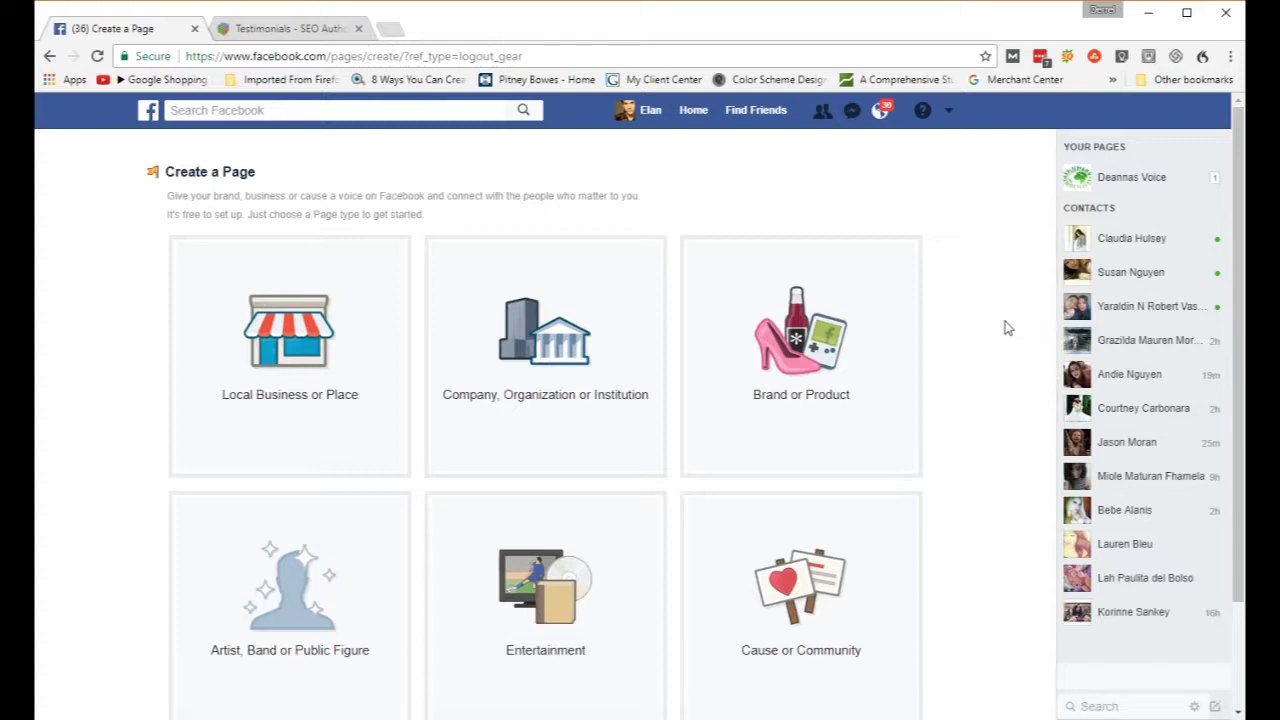
pyautogui.scroll(-2, 1001, 327)
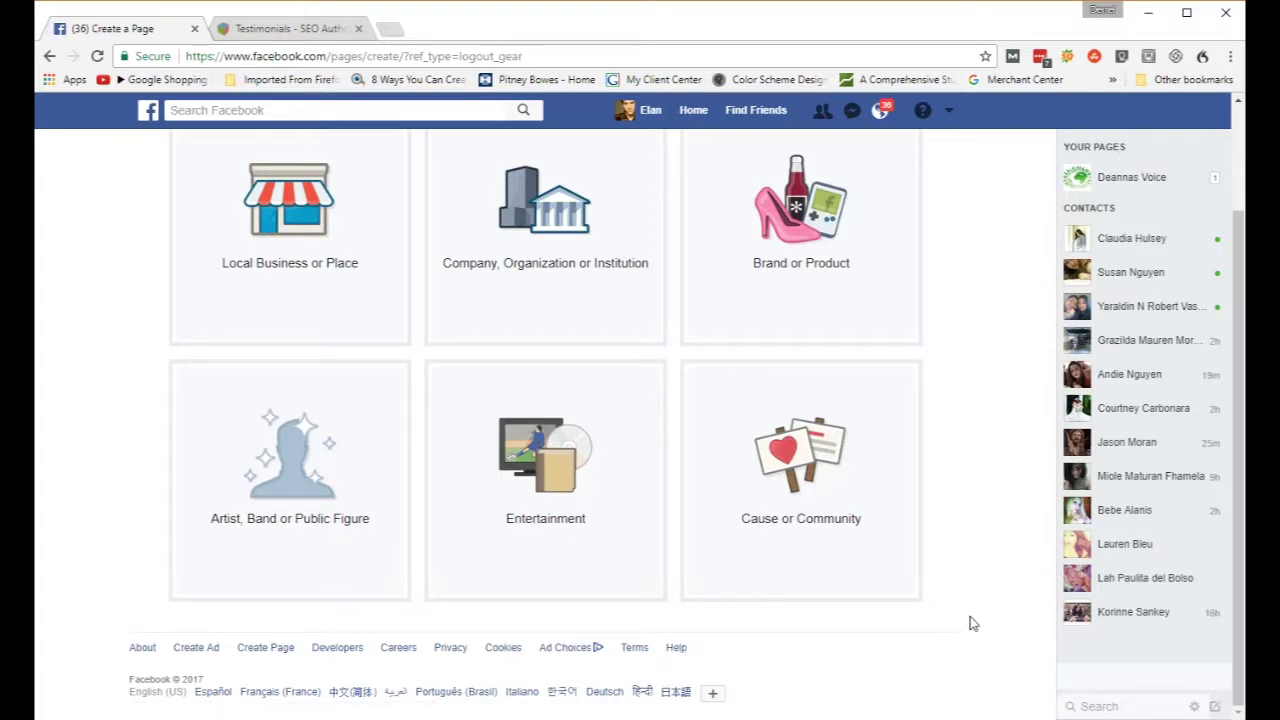
pyautogui.scroll(1, 967, 623)
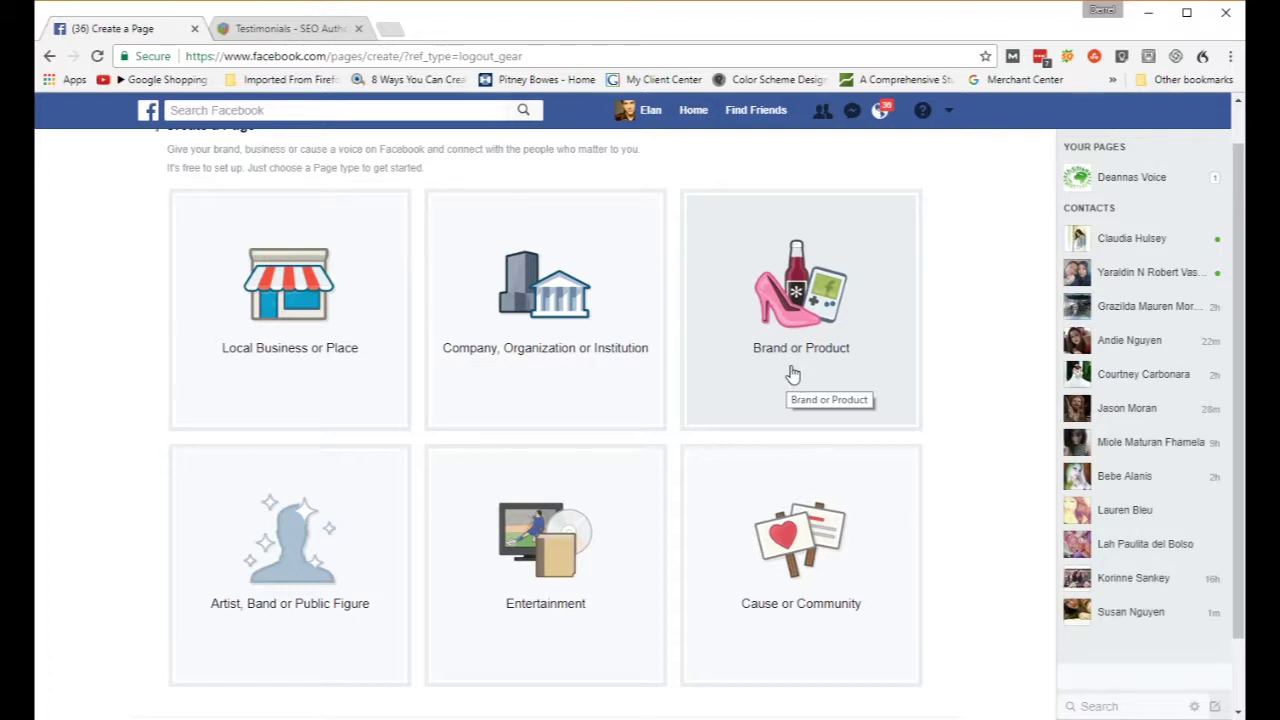
pyautogui.click(799, 373)
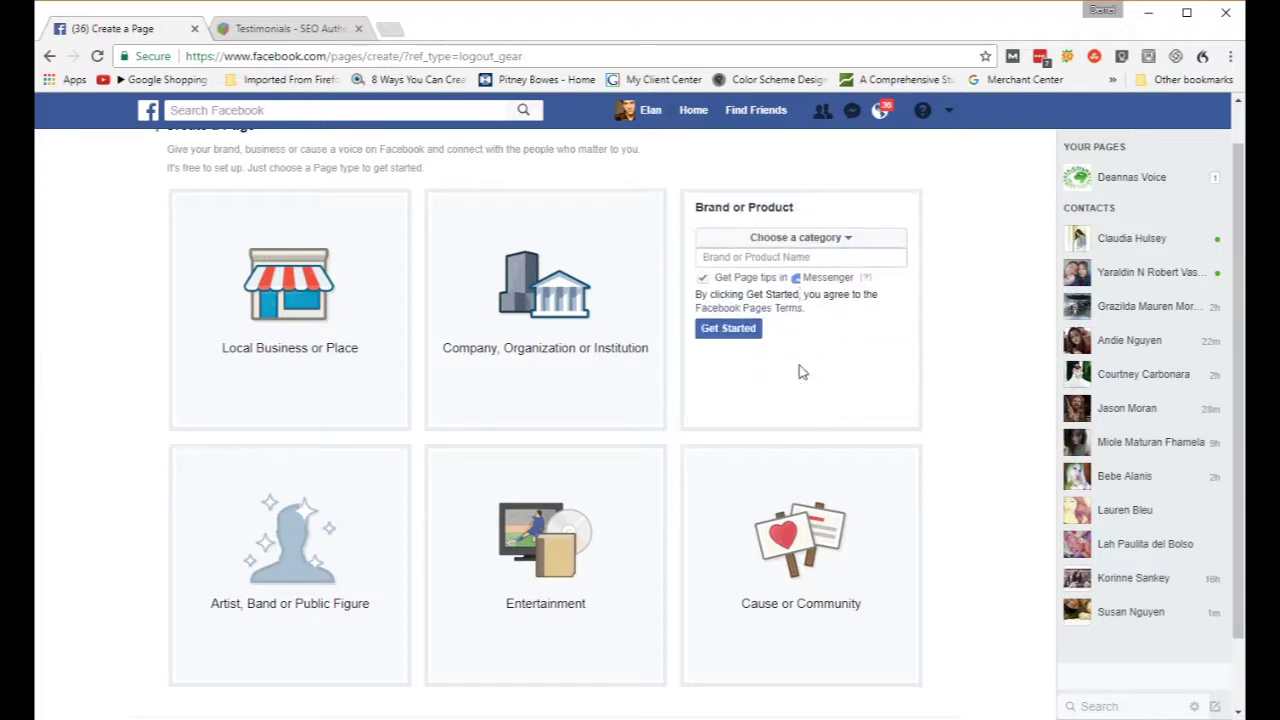
pyautogui.click(849, 242)
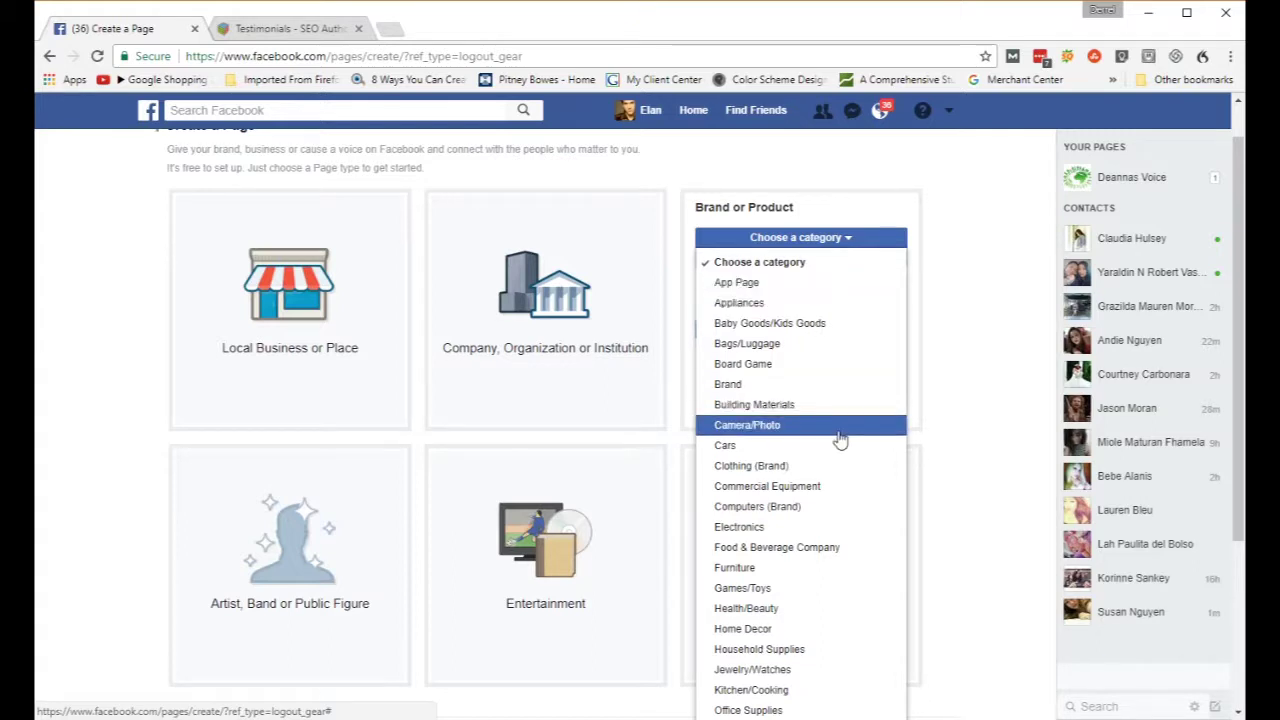
pyautogui.scroll(-3, 840, 440)
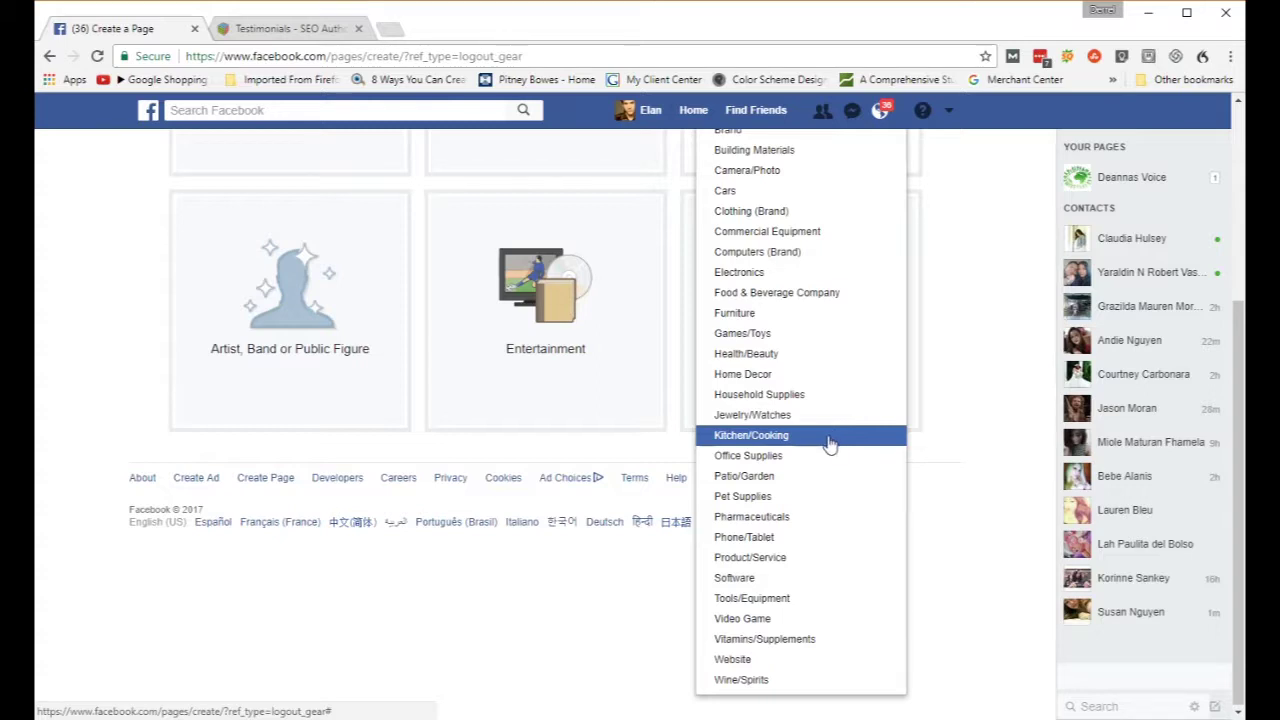
pyautogui.click(785, 562)
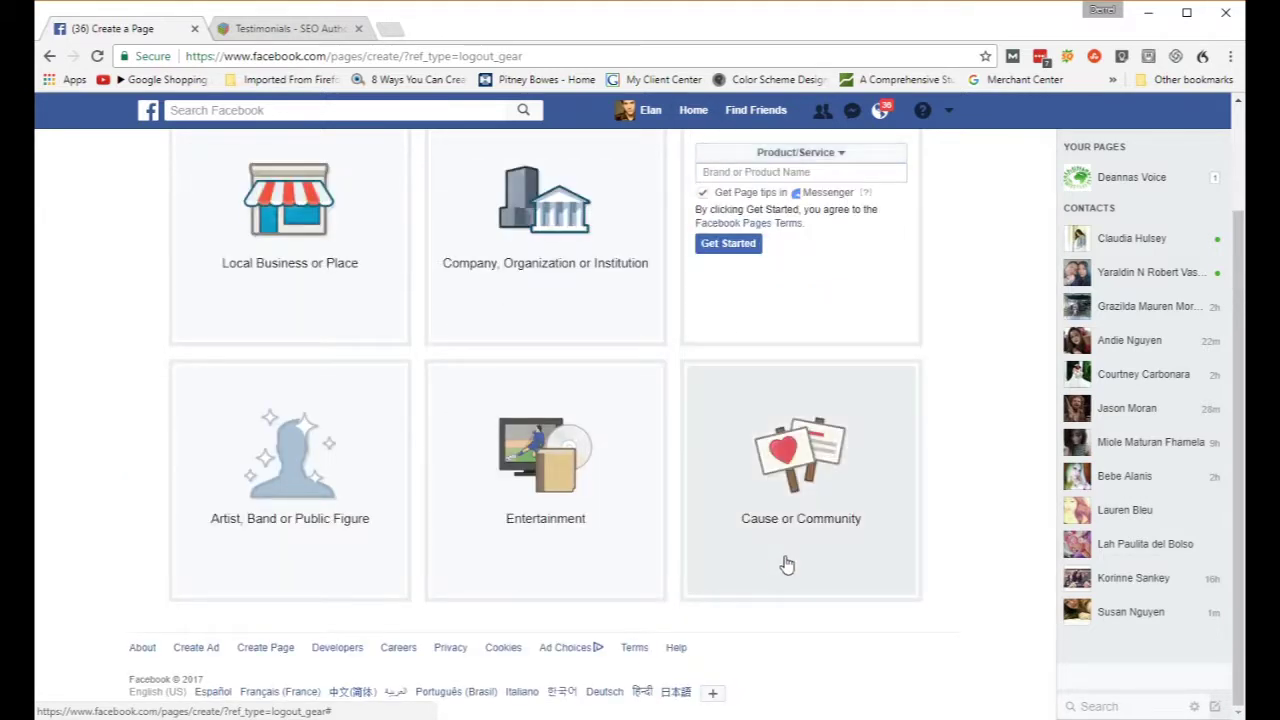
# Step: Name the Page "Power of Positive Business", turn off Page tips in Messenger, and create the Page
pyautogui.click(833, 176)
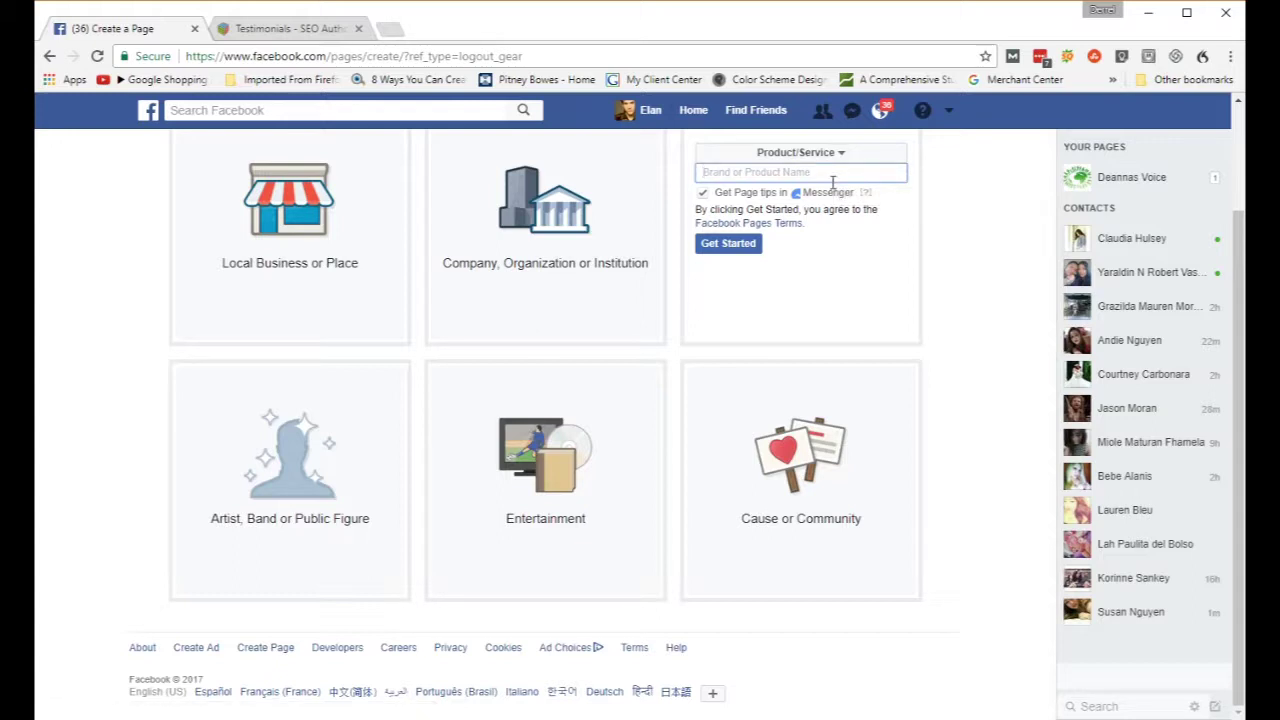
pyautogui.write('Power o')
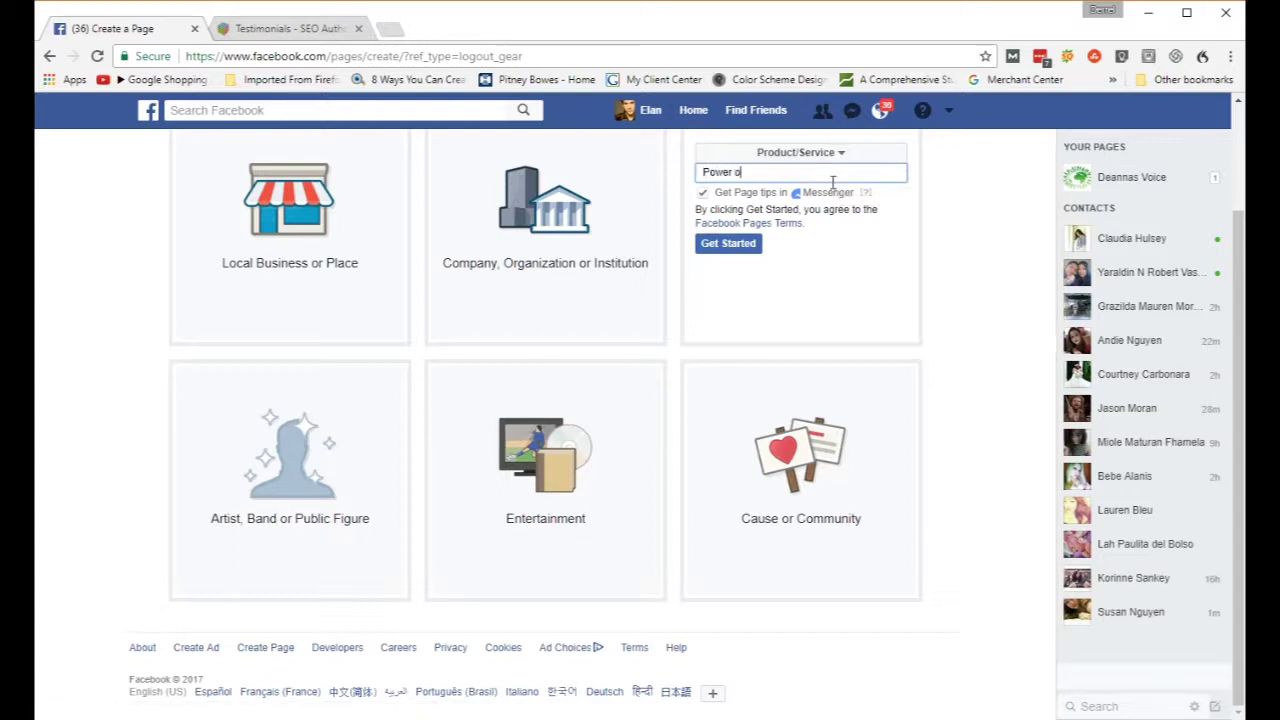
pyautogui.write('f Positive Business')
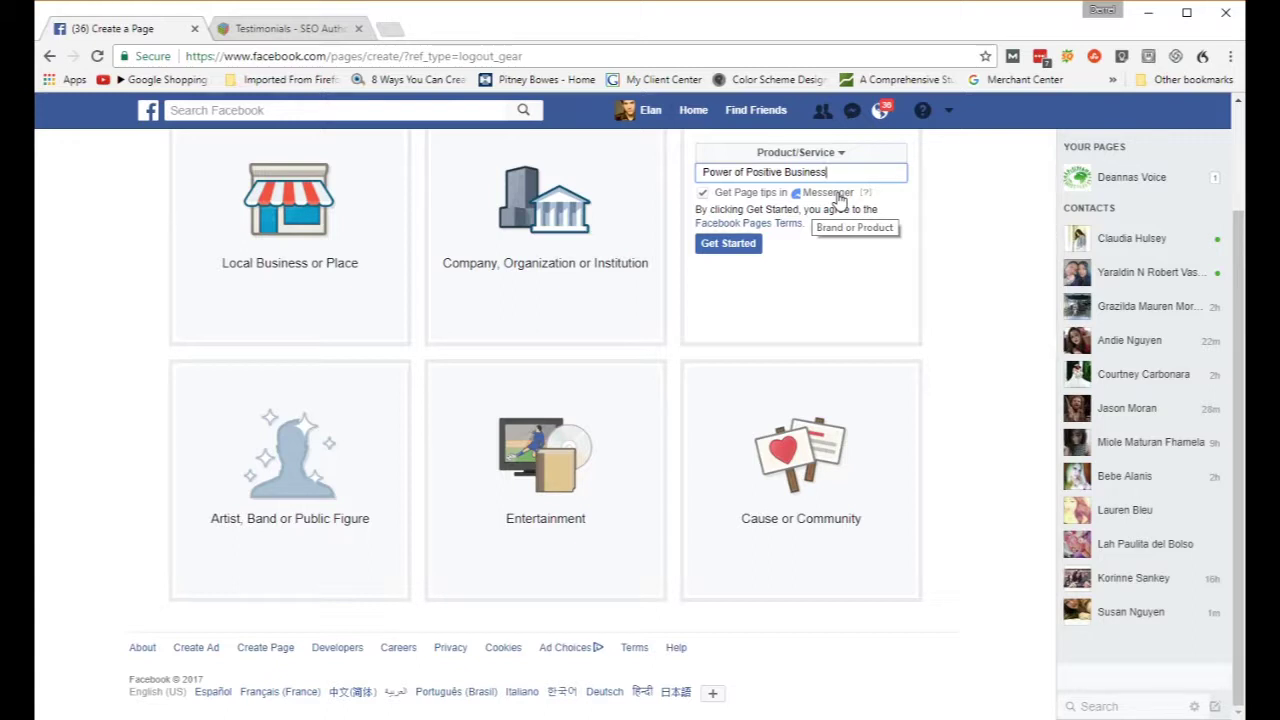
pyautogui.click(703, 194)
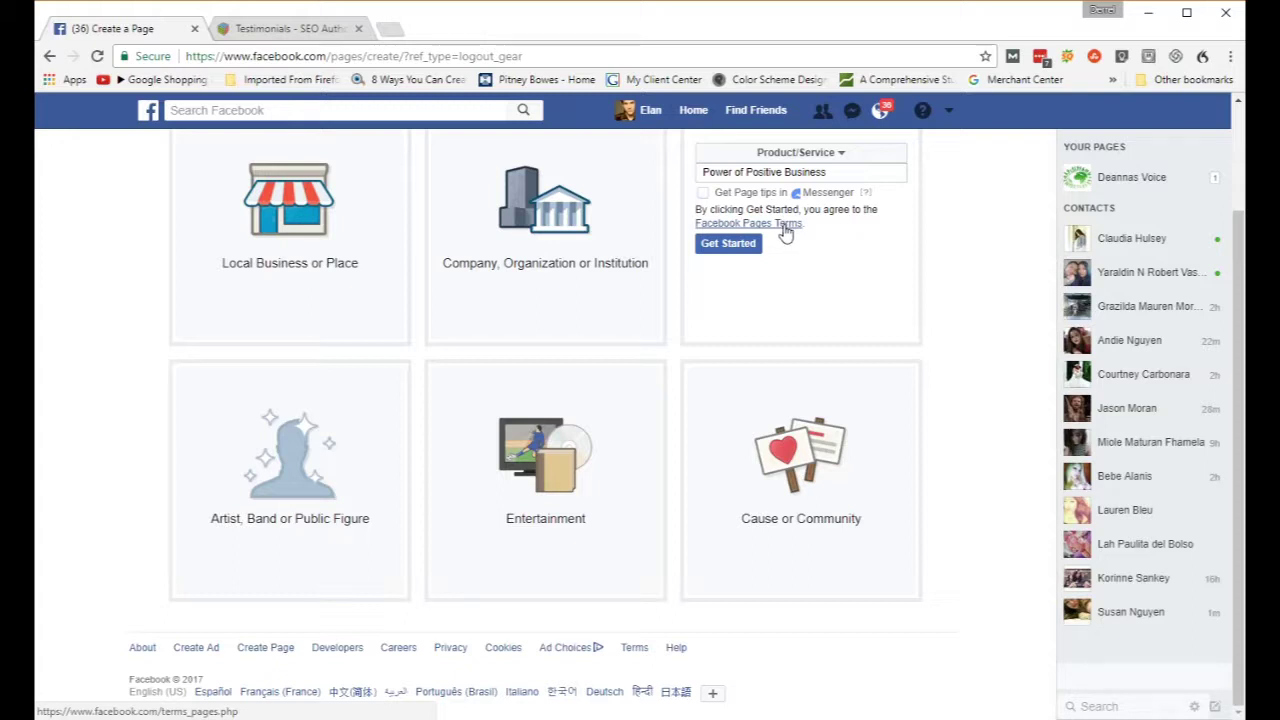
pyautogui.click(730, 246)
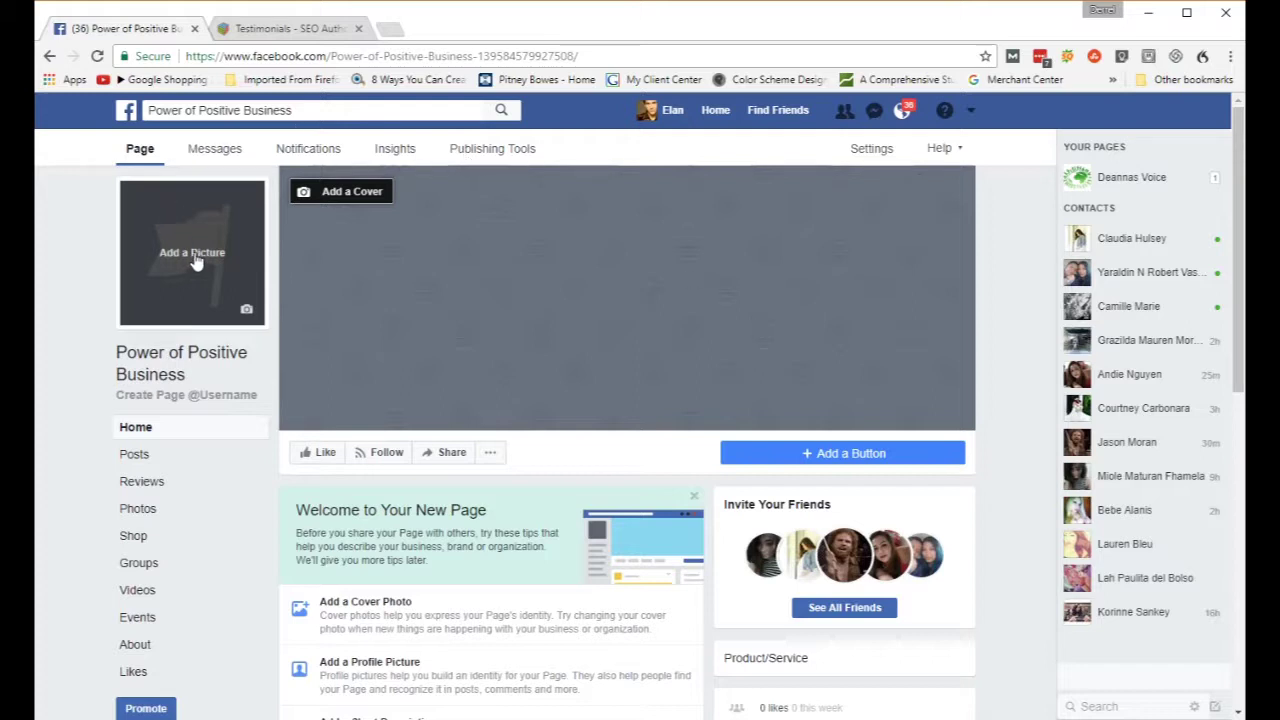
# Step: Upload FB-portrait.jpg from the _1-Facebook-Training folder in Pictures as the profile picture, reposition it to center the artwork, and save
pyautogui.click(247, 313)
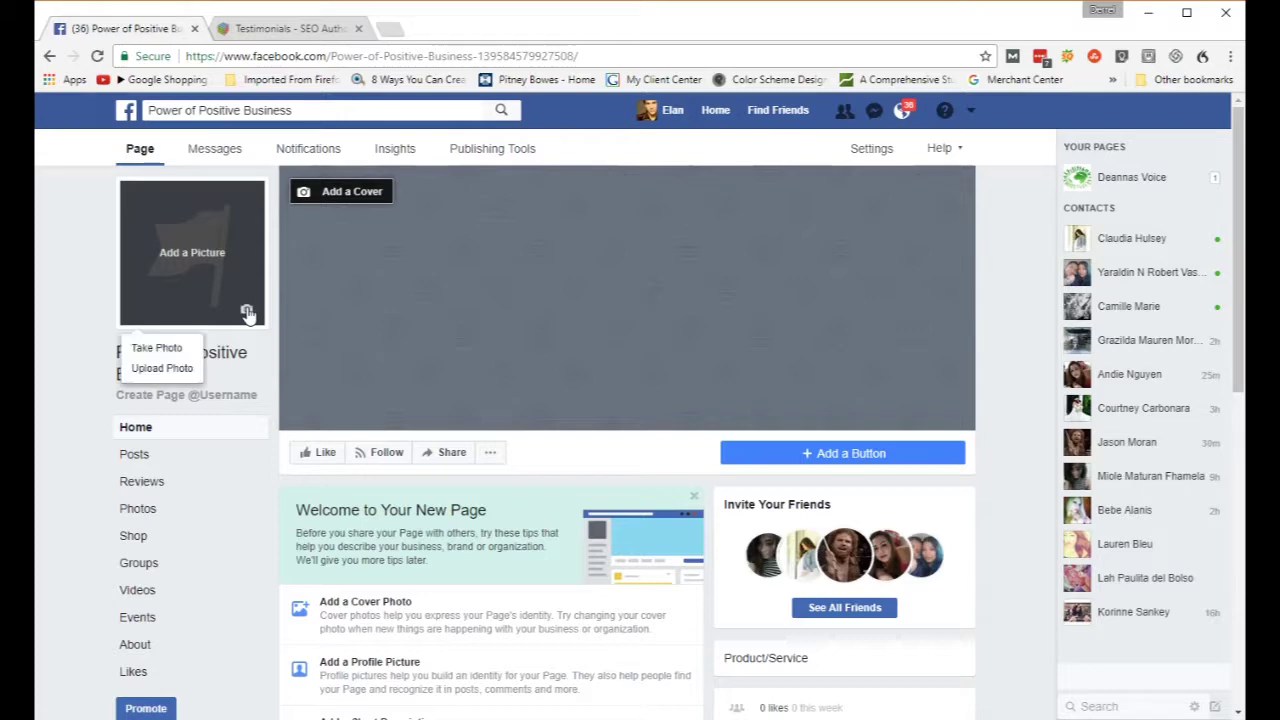
pyautogui.click(156, 369)
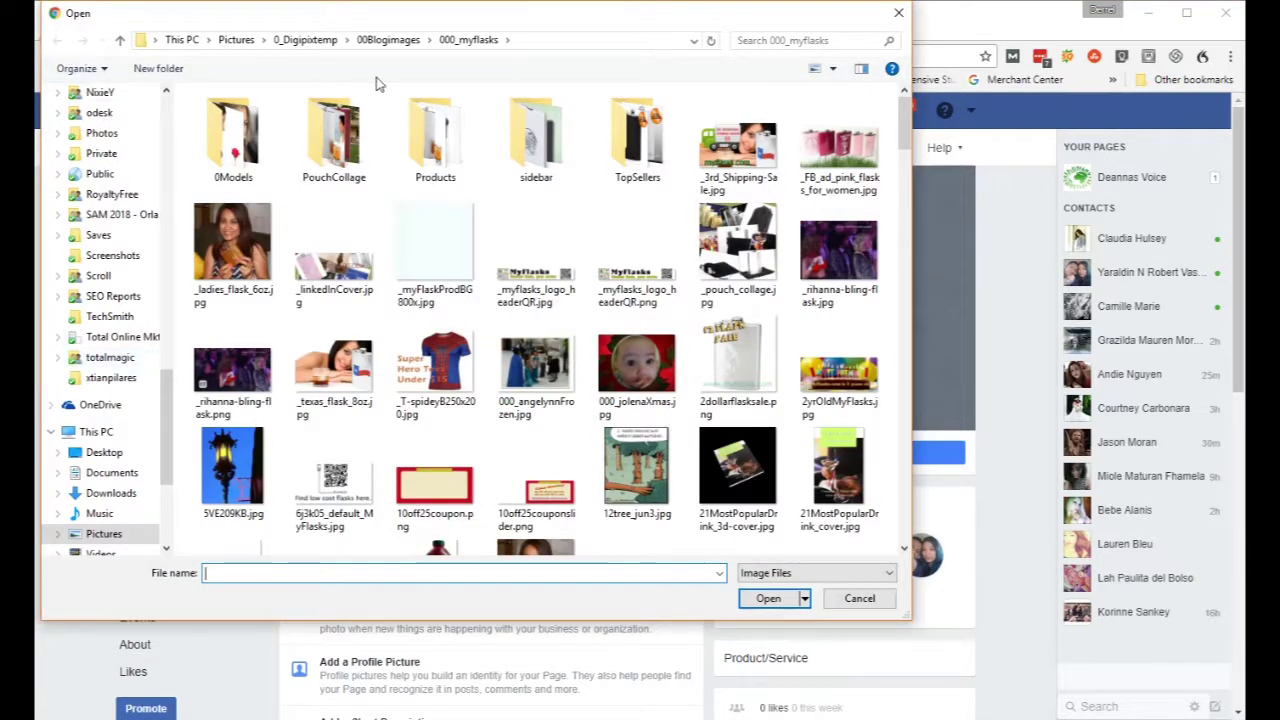
pyautogui.click(236, 40)
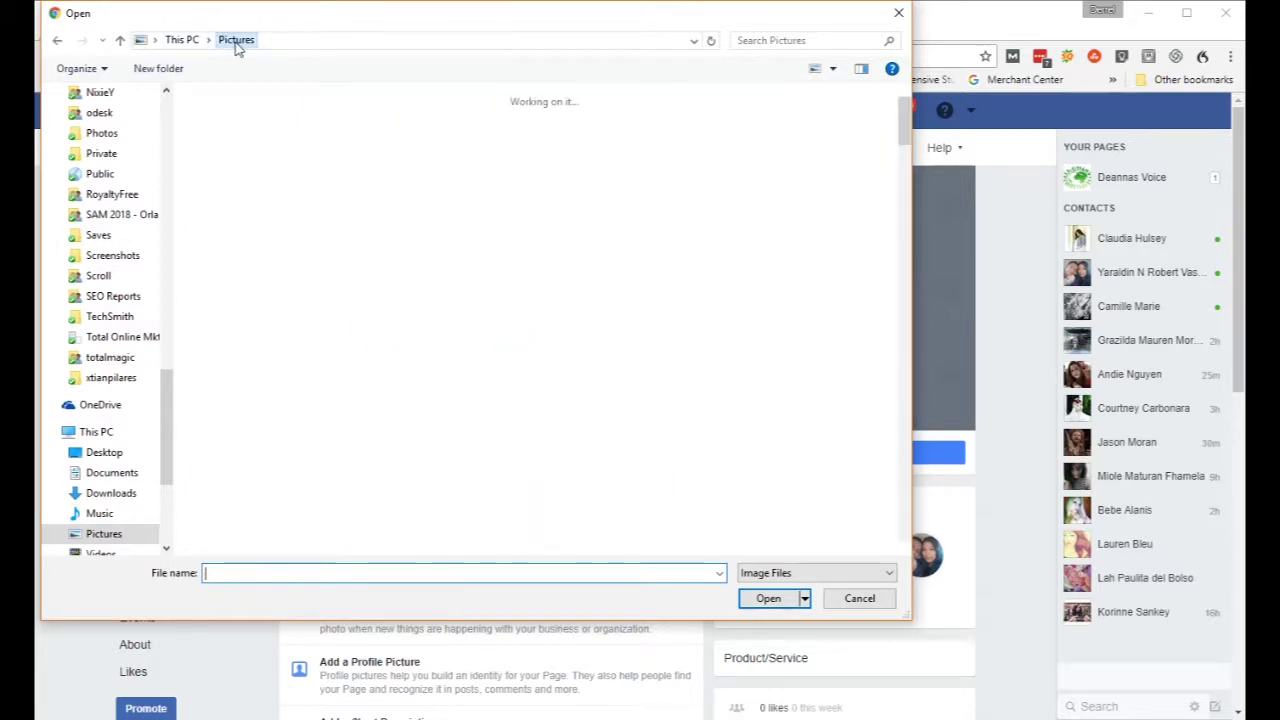
pyautogui.doubleClick(235, 150)
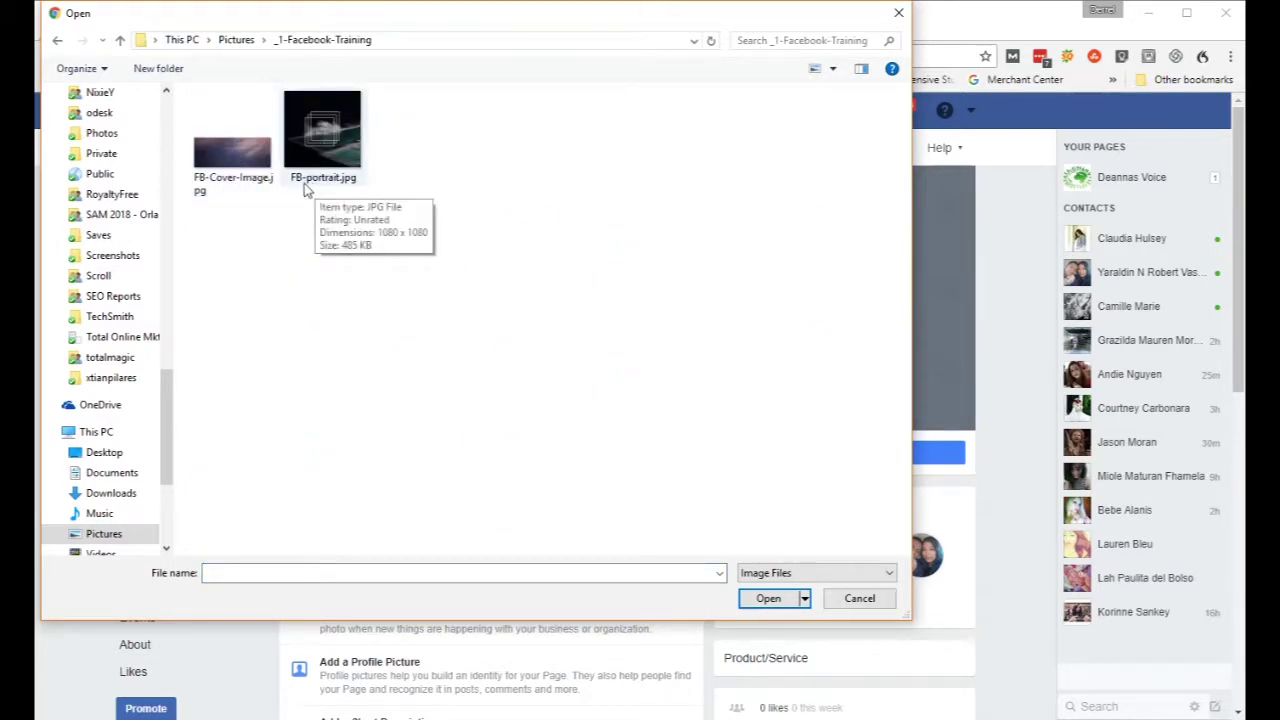
pyautogui.click(338, 140)
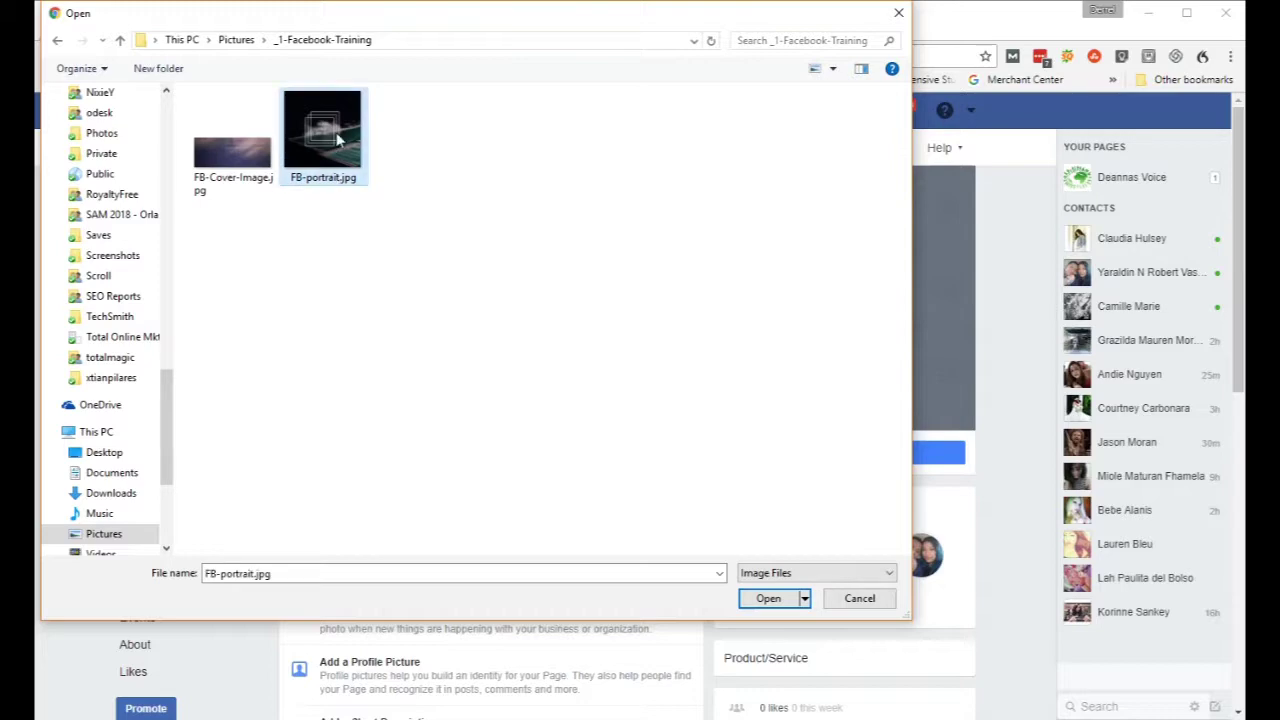
pyautogui.click(767, 598)
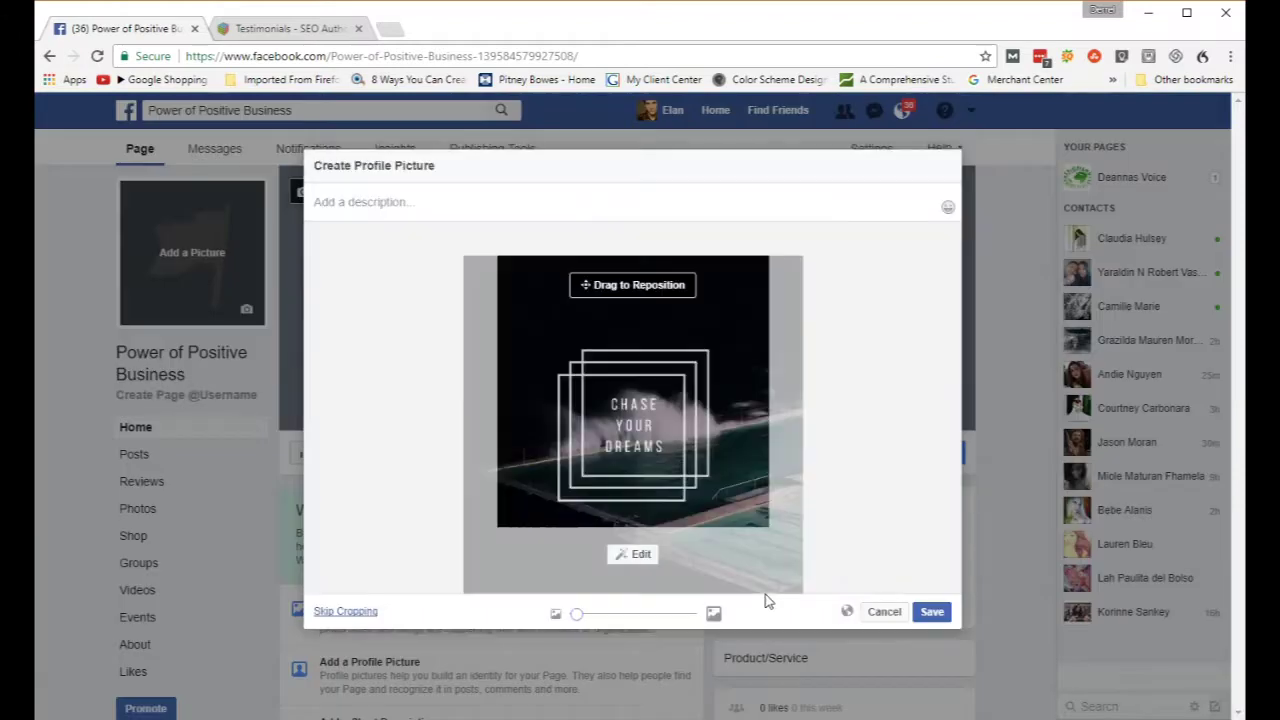
pyautogui.moveTo(674, 340)
pyautogui.mouseDown()
pyautogui.moveTo(666, 374)
pyautogui.moveTo(683, 332)
pyautogui.moveTo(672, 333)
pyautogui.mouseUp()
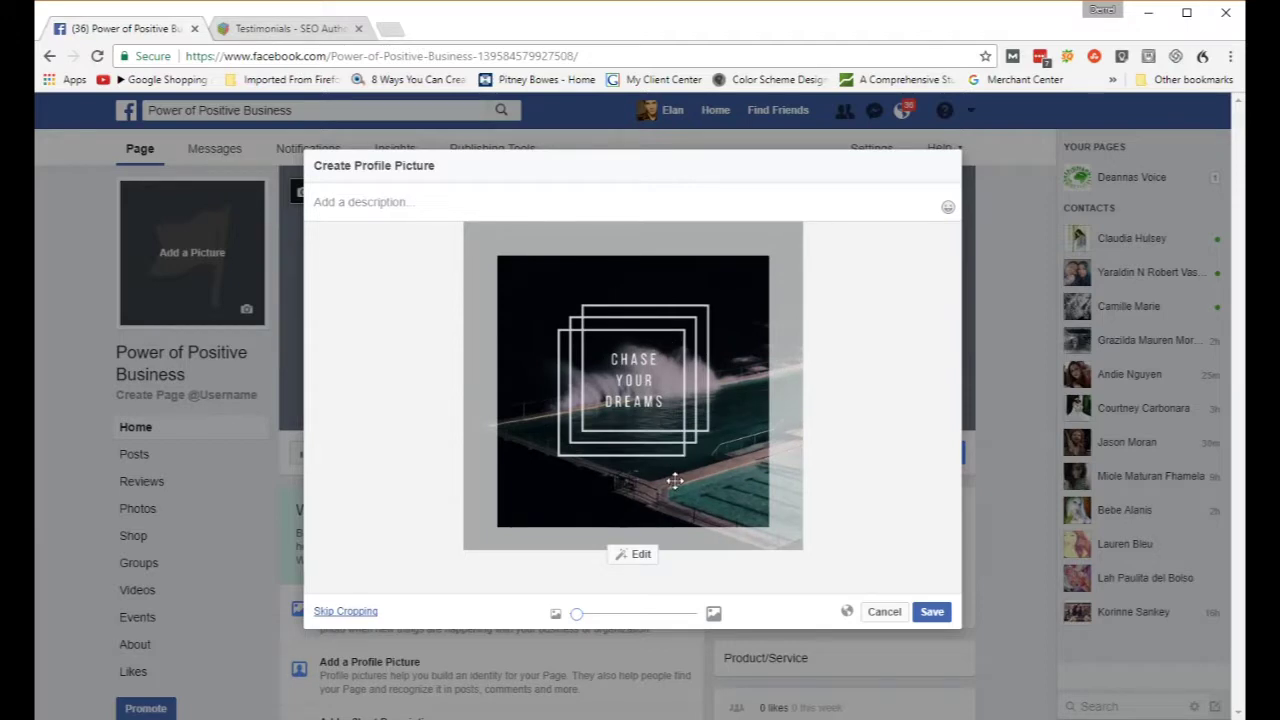
pyautogui.click(931, 611)
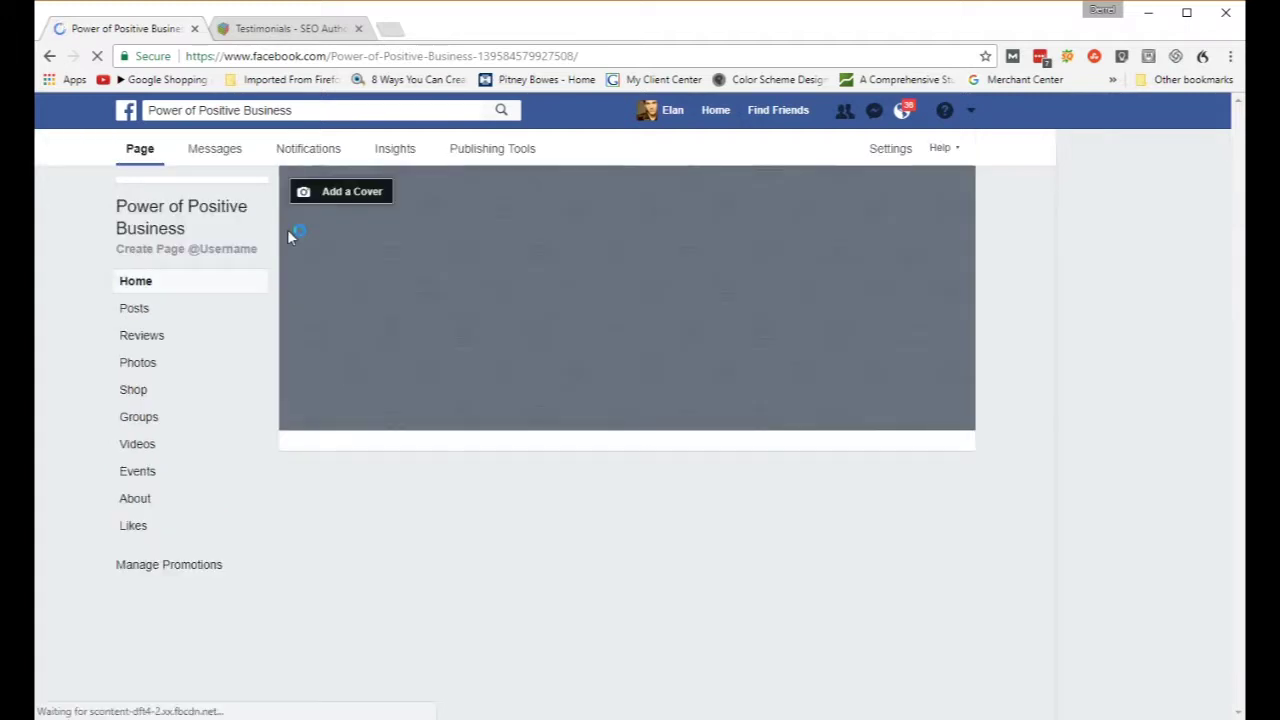
# Step: Upload FB-Cover-Image.jpg from the _1-Facebook-Training folder as the Page's cover photo, adjust its position, and save it
pyautogui.click(342, 196)
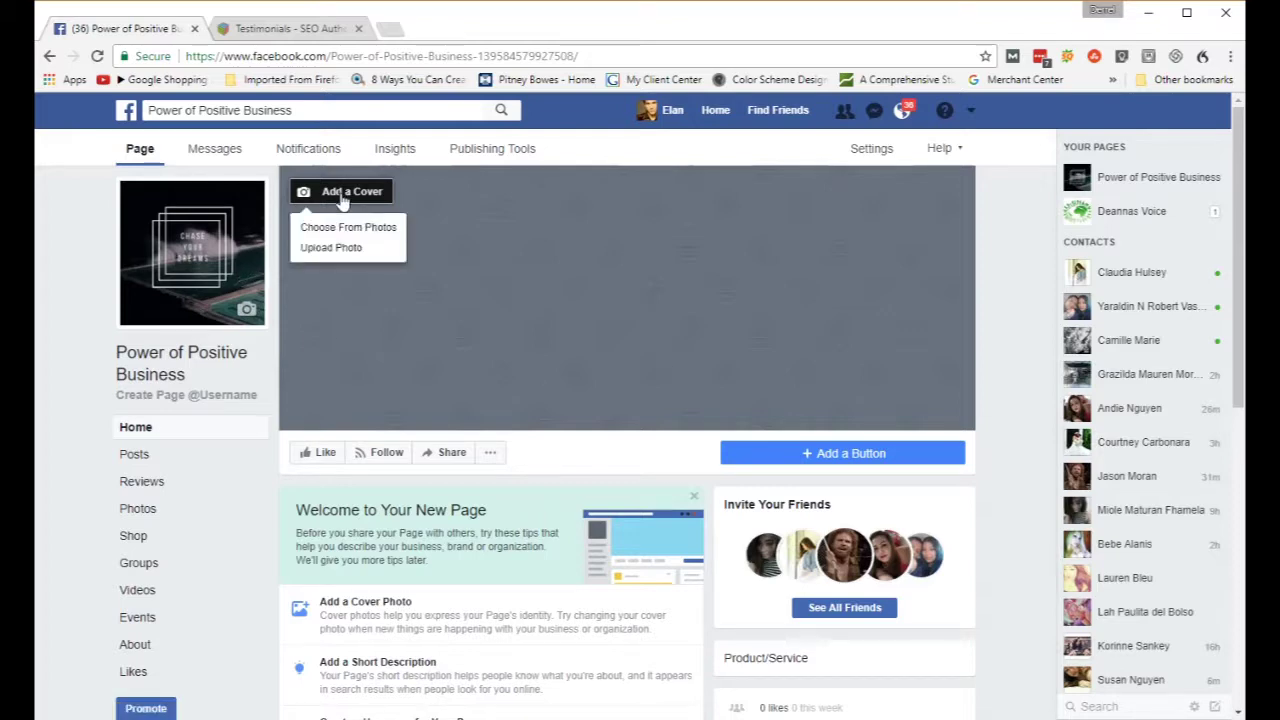
pyautogui.click(334, 248)
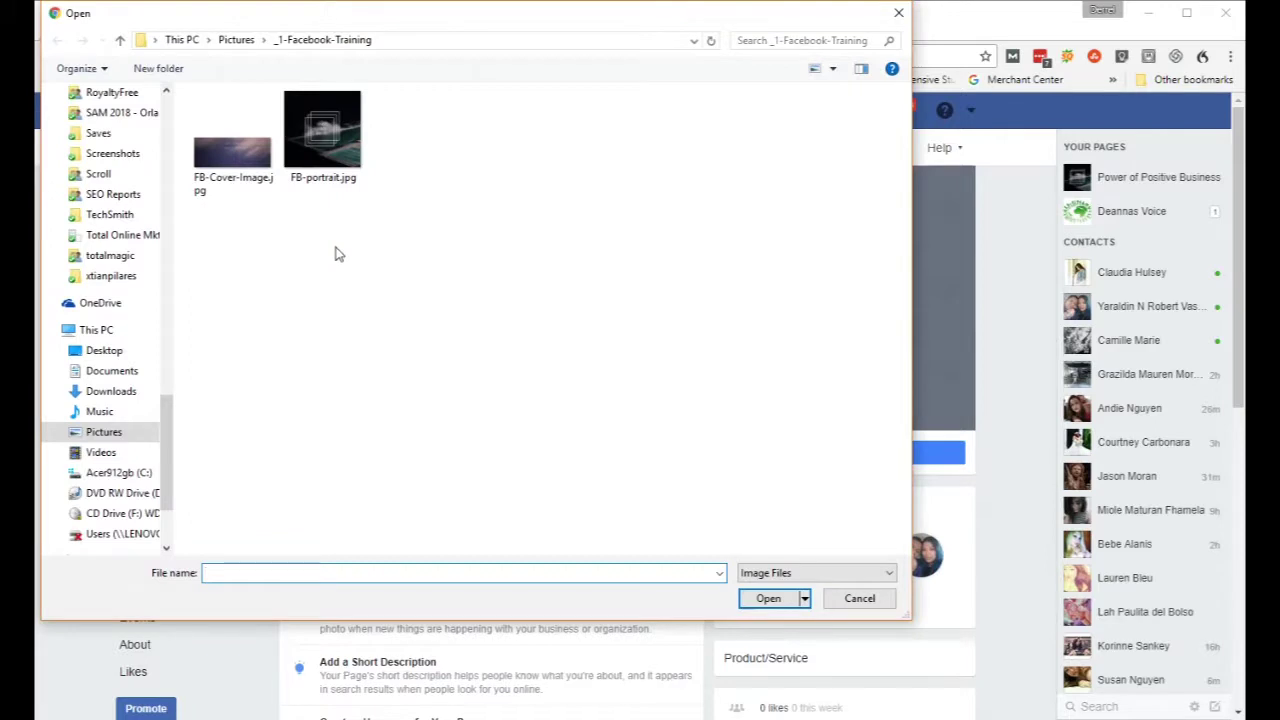
pyautogui.click(250, 165)
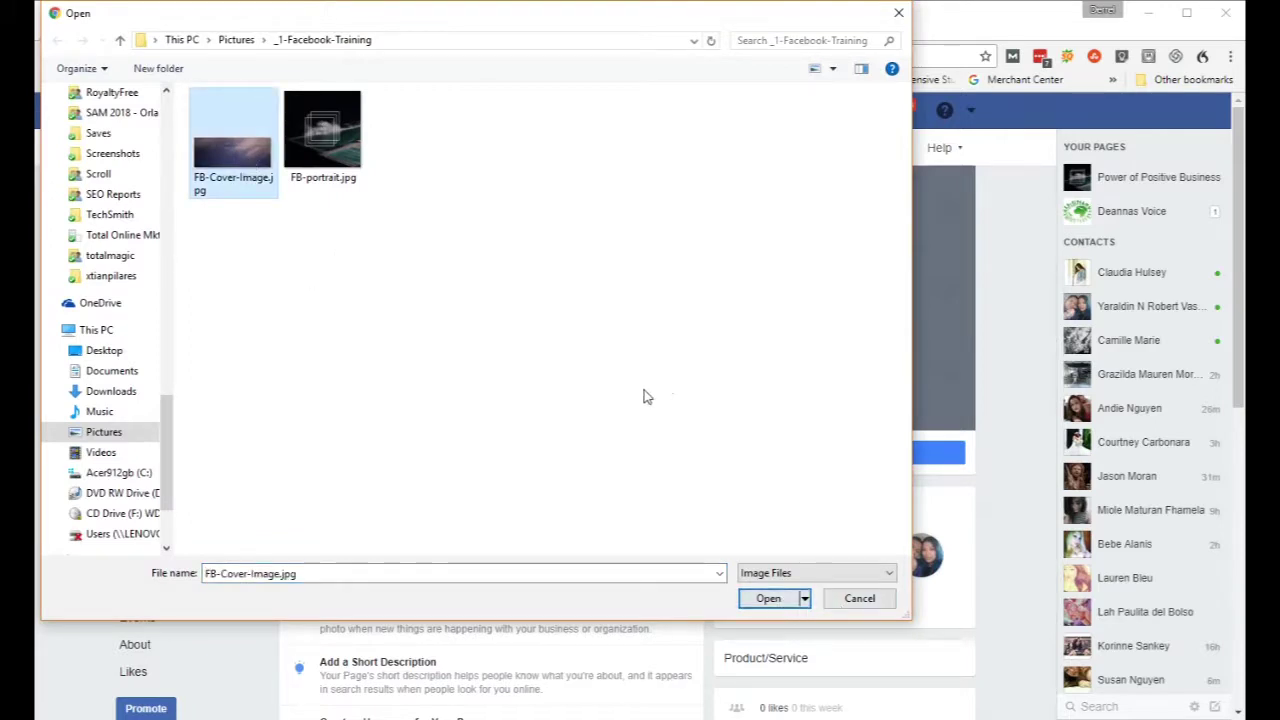
pyautogui.click(770, 598)
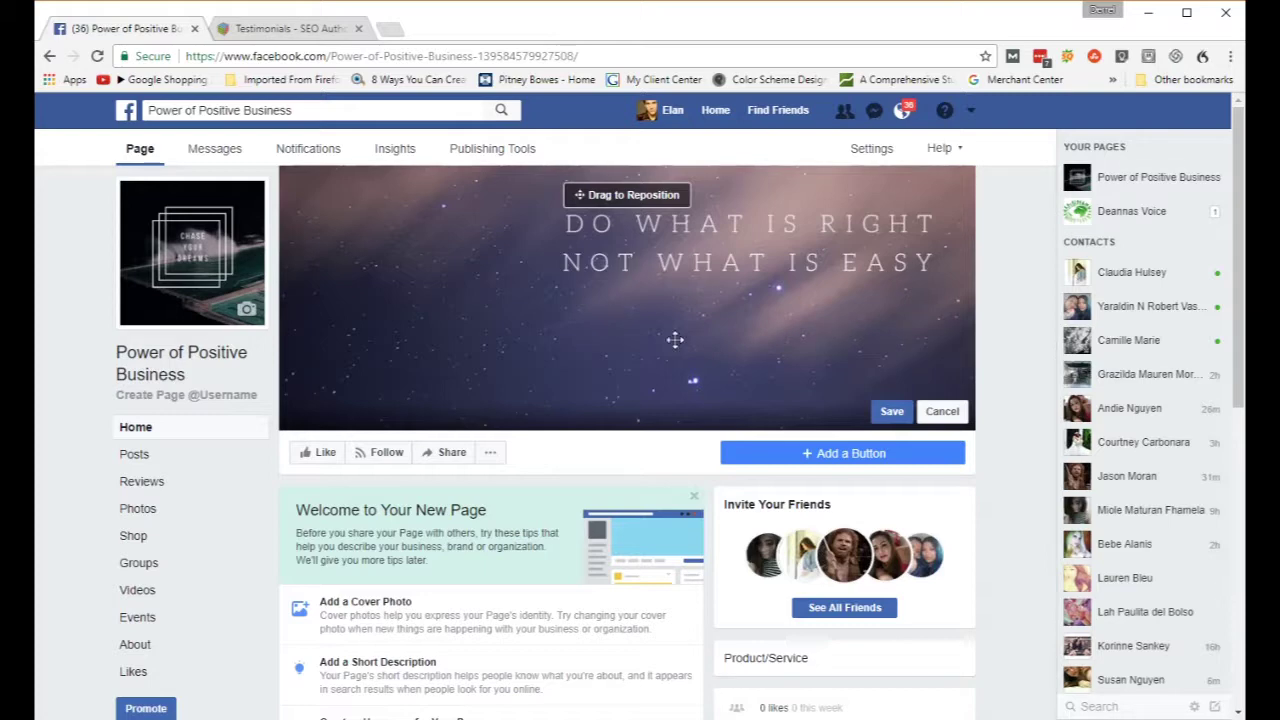
pyautogui.moveTo(751, 339)
pyautogui.mouseDown()
pyautogui.moveTo(769, 291)
pyautogui.moveTo(757, 331)
pyautogui.mouseUp()
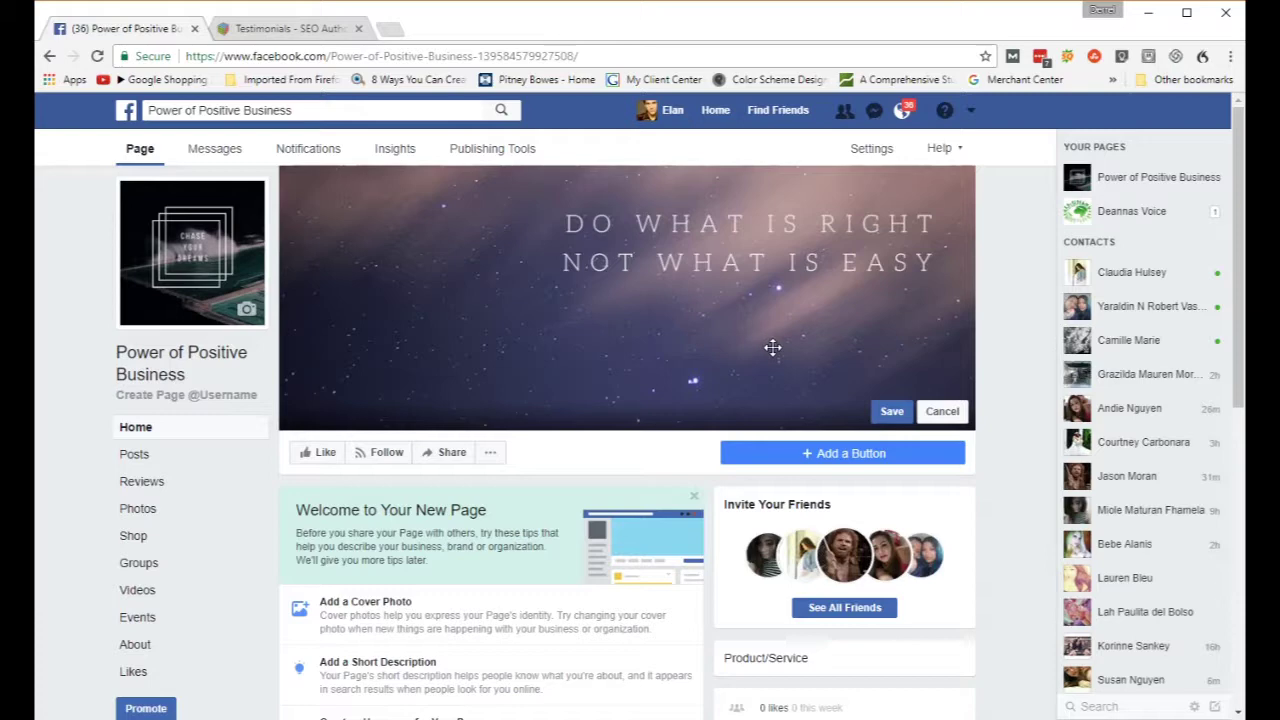
pyautogui.click(892, 413)
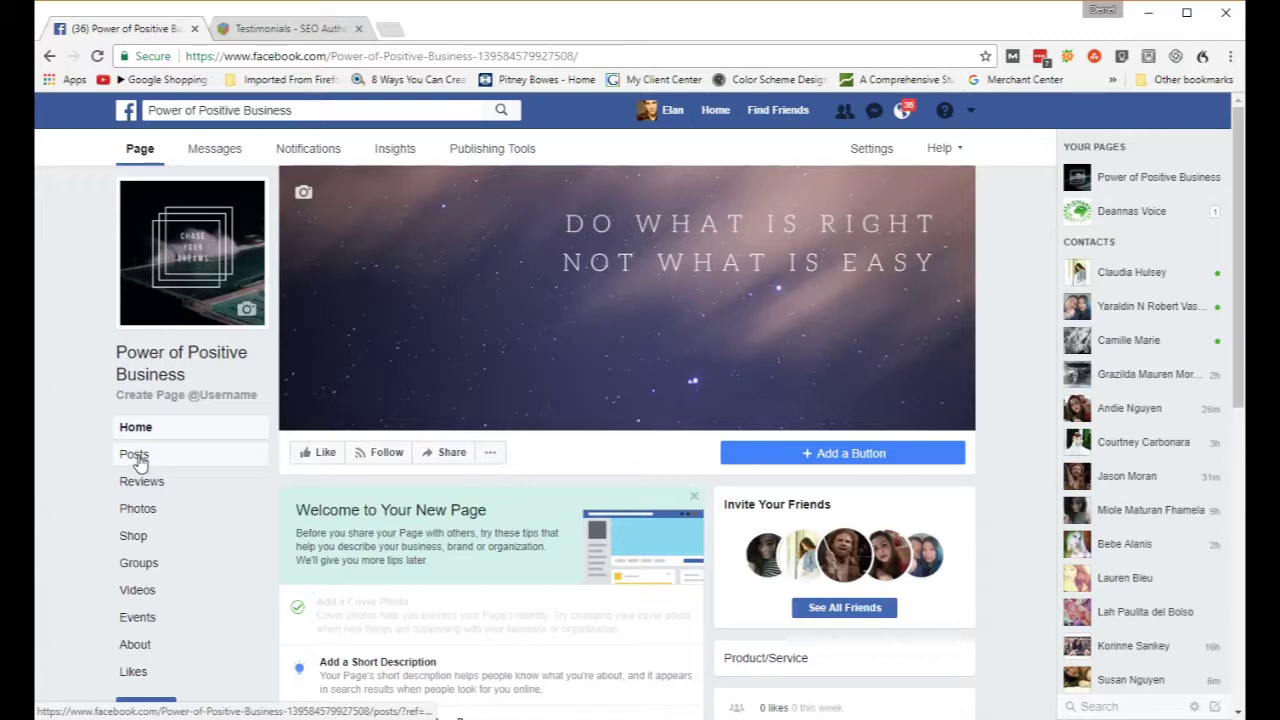
# Step: Set the Page's post composer to post as the personal profile instead of as the Page
pyautogui.scroll(-5, 553, 385)
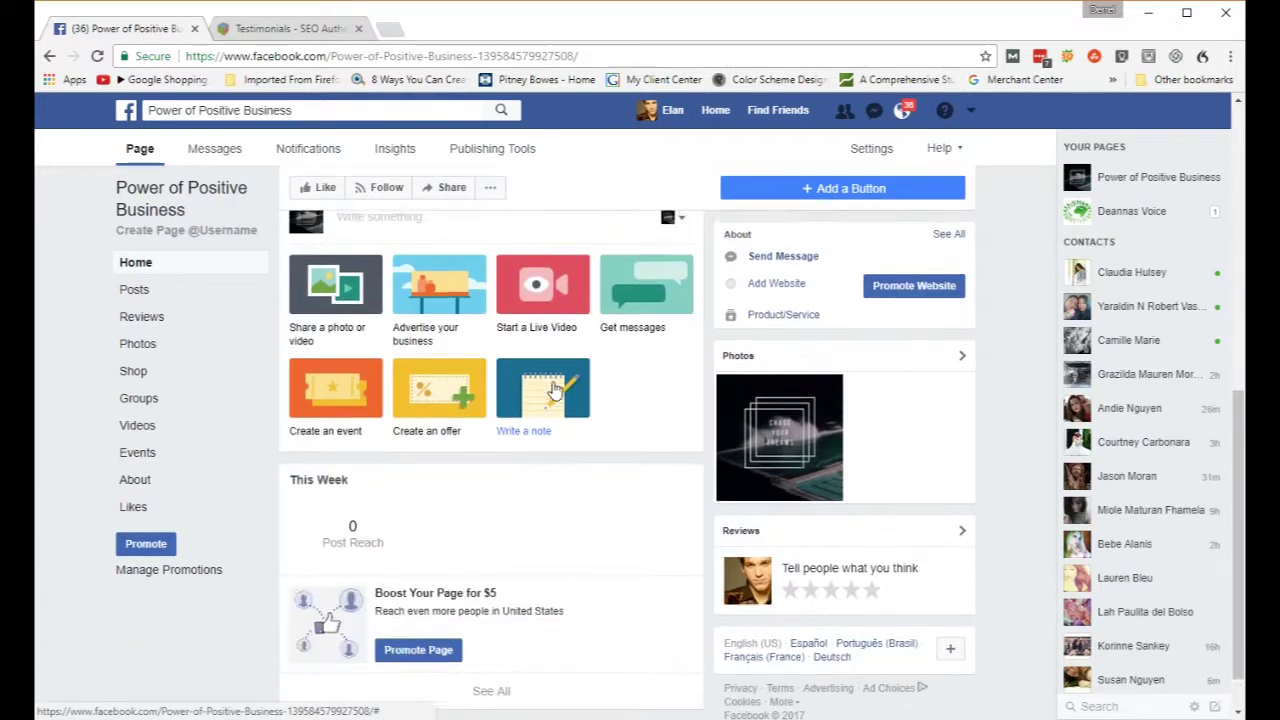
pyautogui.scroll(2, 553, 388)
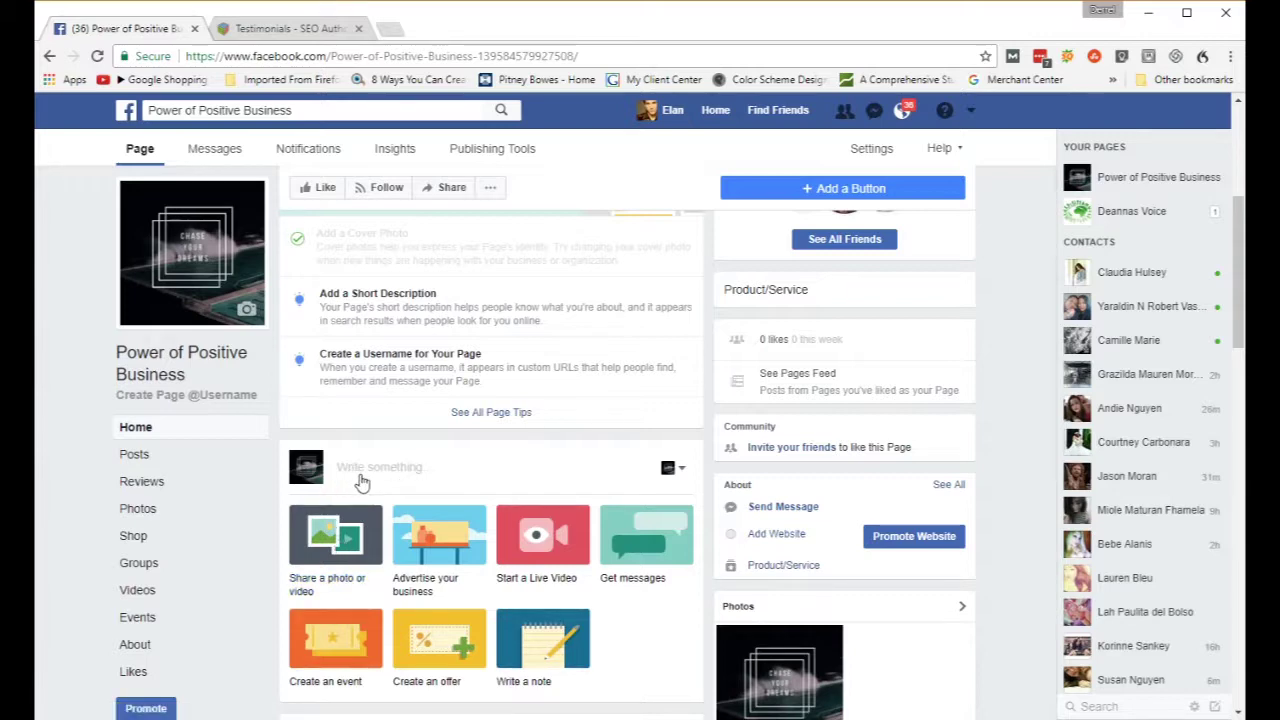
pyautogui.click(680, 472)
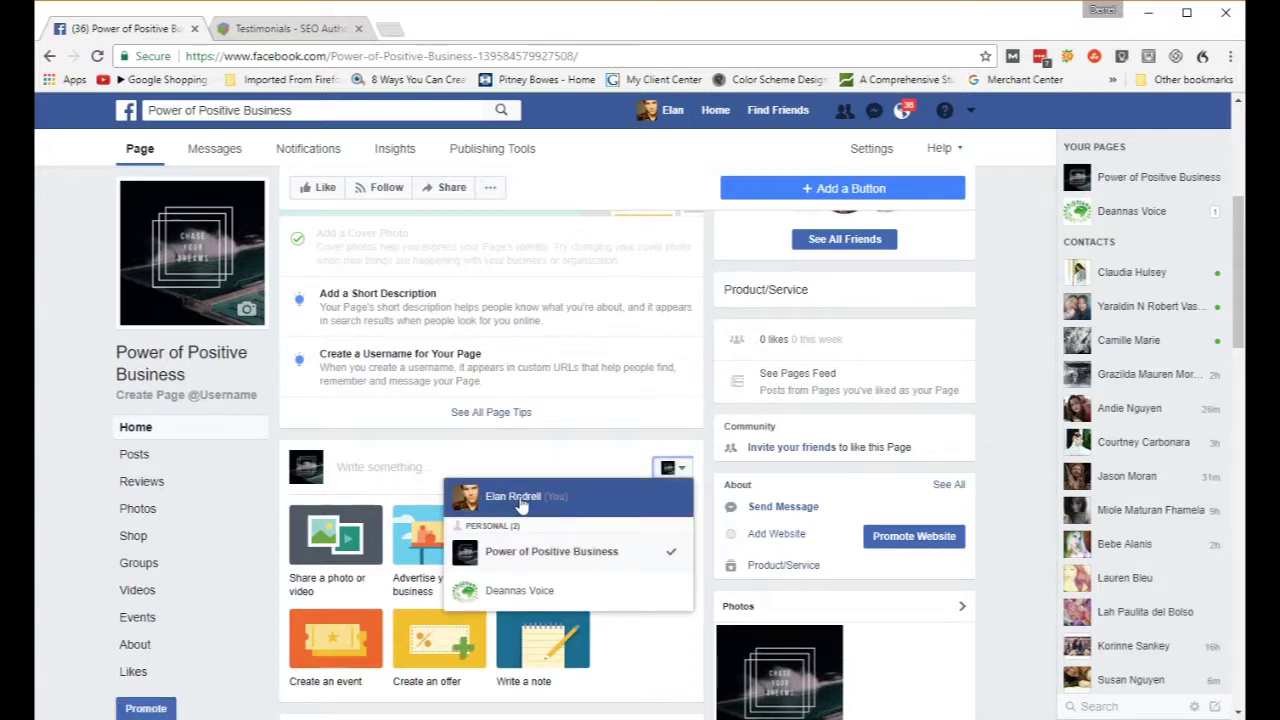
pyautogui.click(521, 506)
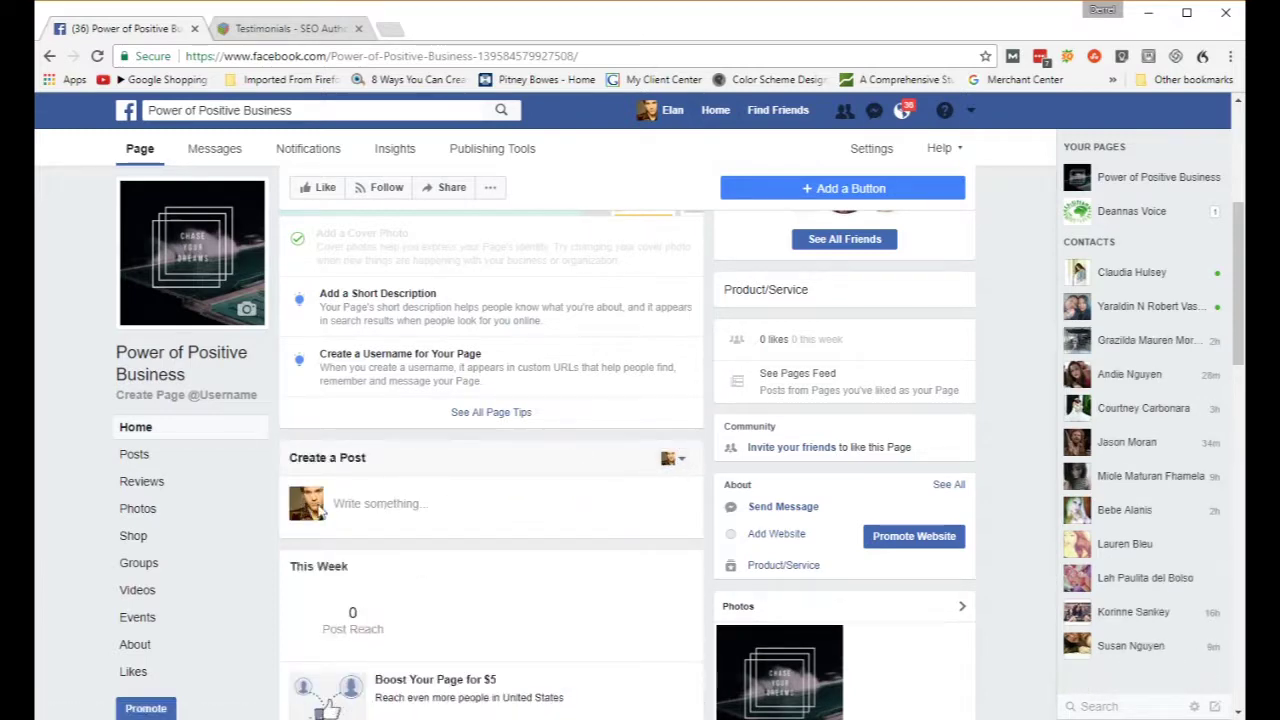
# Step: Write the post "Hi there, this is a great business." and publish it on the Page
pyautogui.click(394, 504)
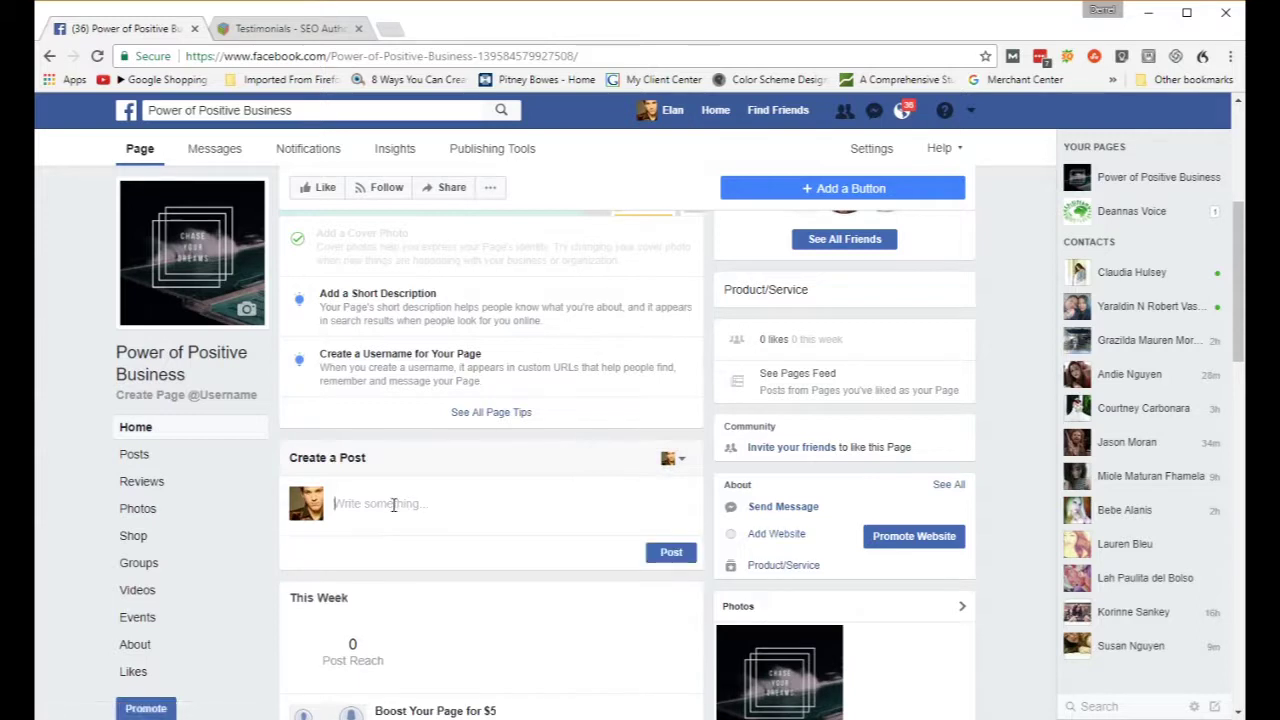
pyautogui.write('Hi')
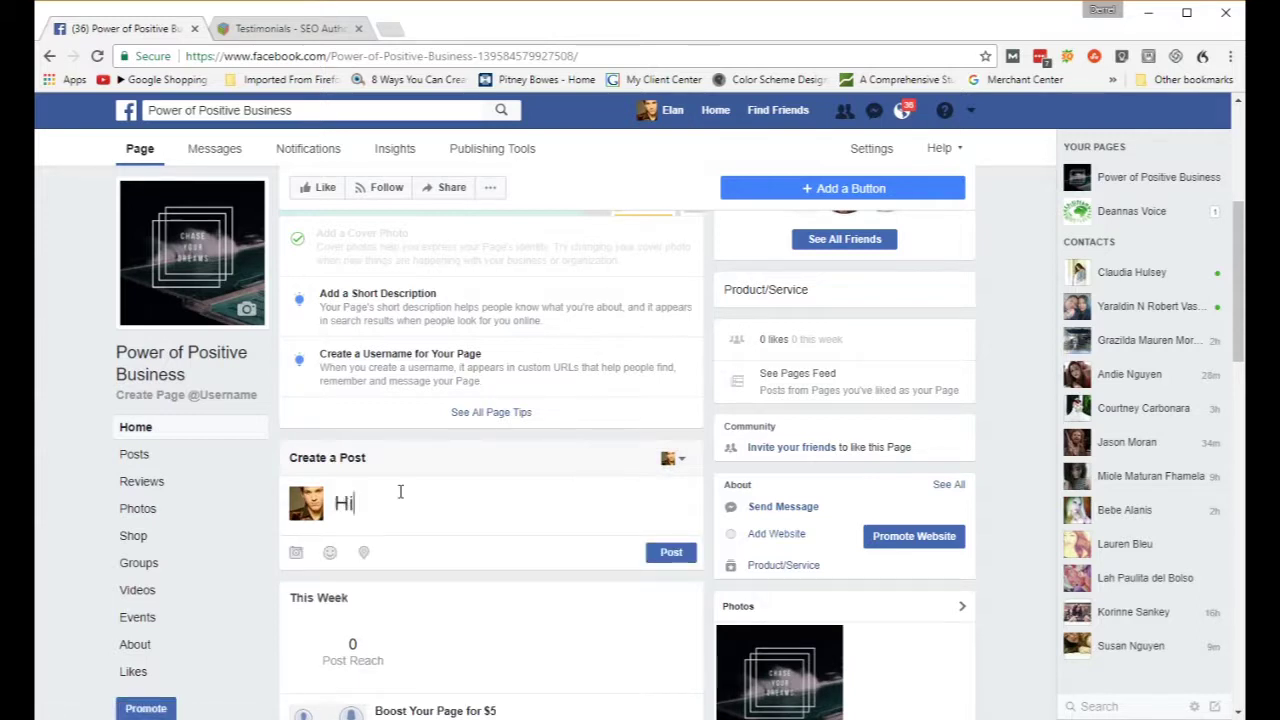
pyautogui.write('there, this is a ')
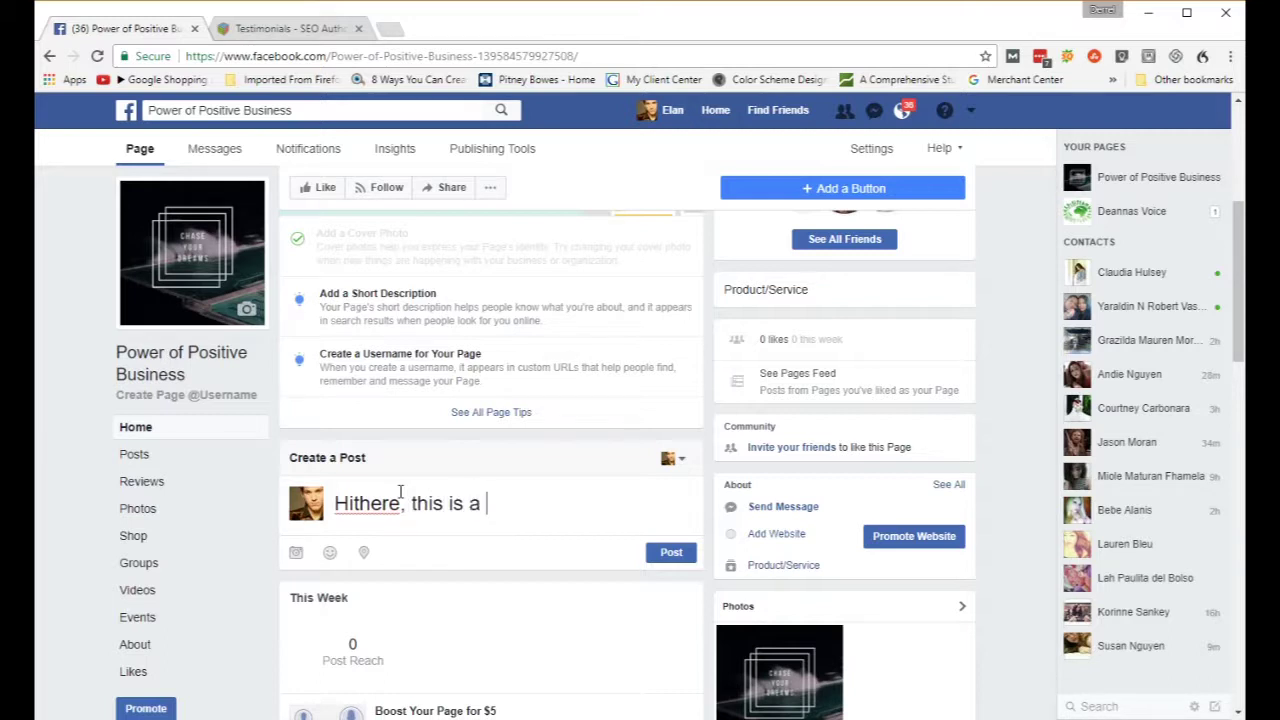
pyautogui.write('great business')
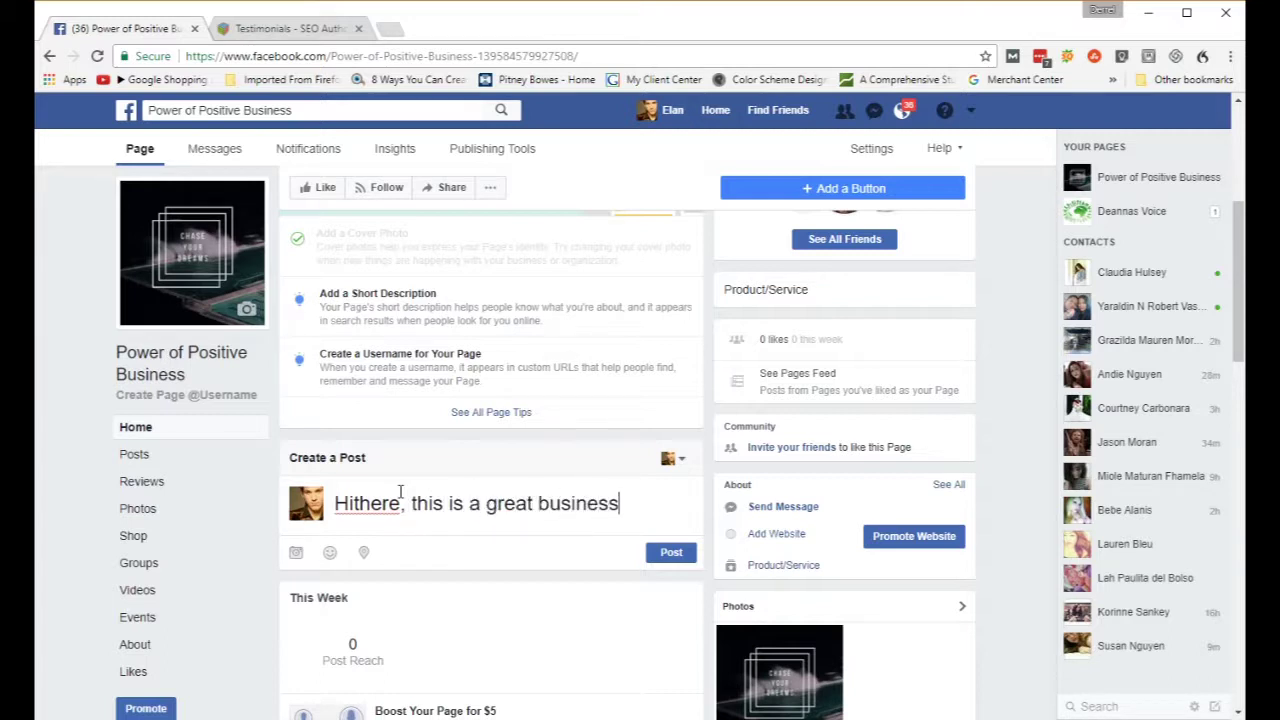
pyautogui.write('.')
pyautogui.click(355, 505)
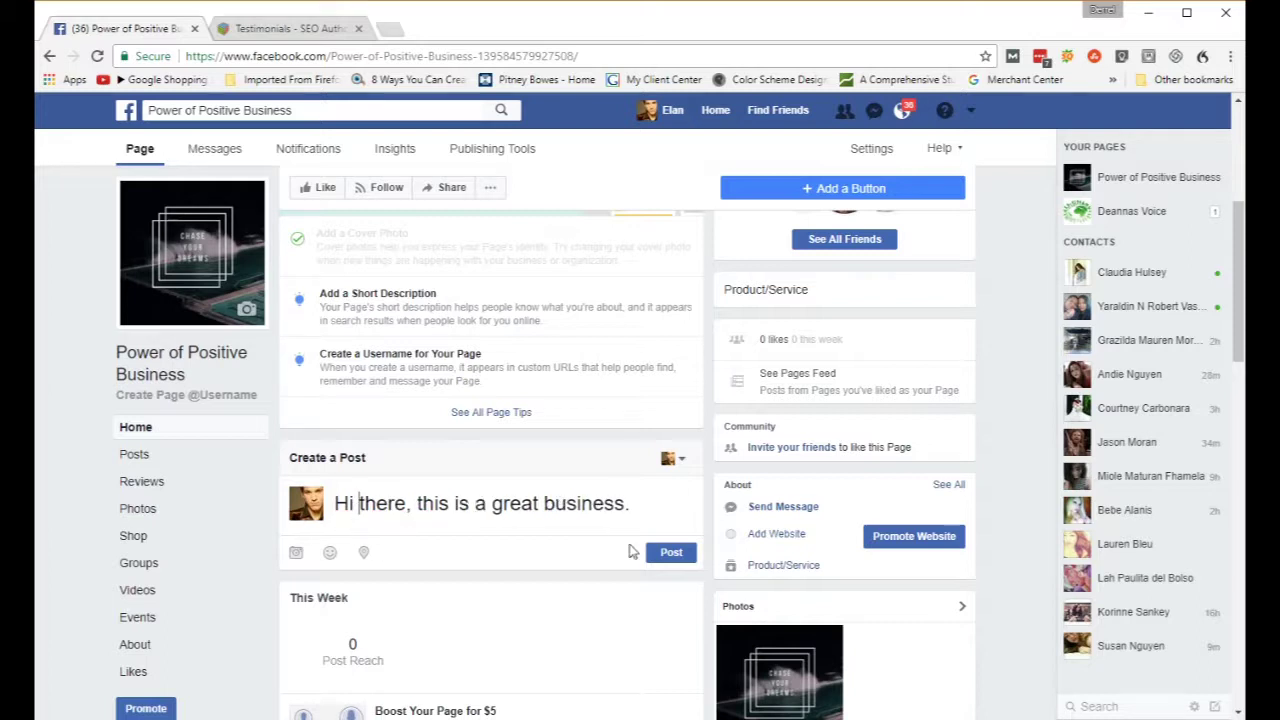
pyautogui.click(671, 555)
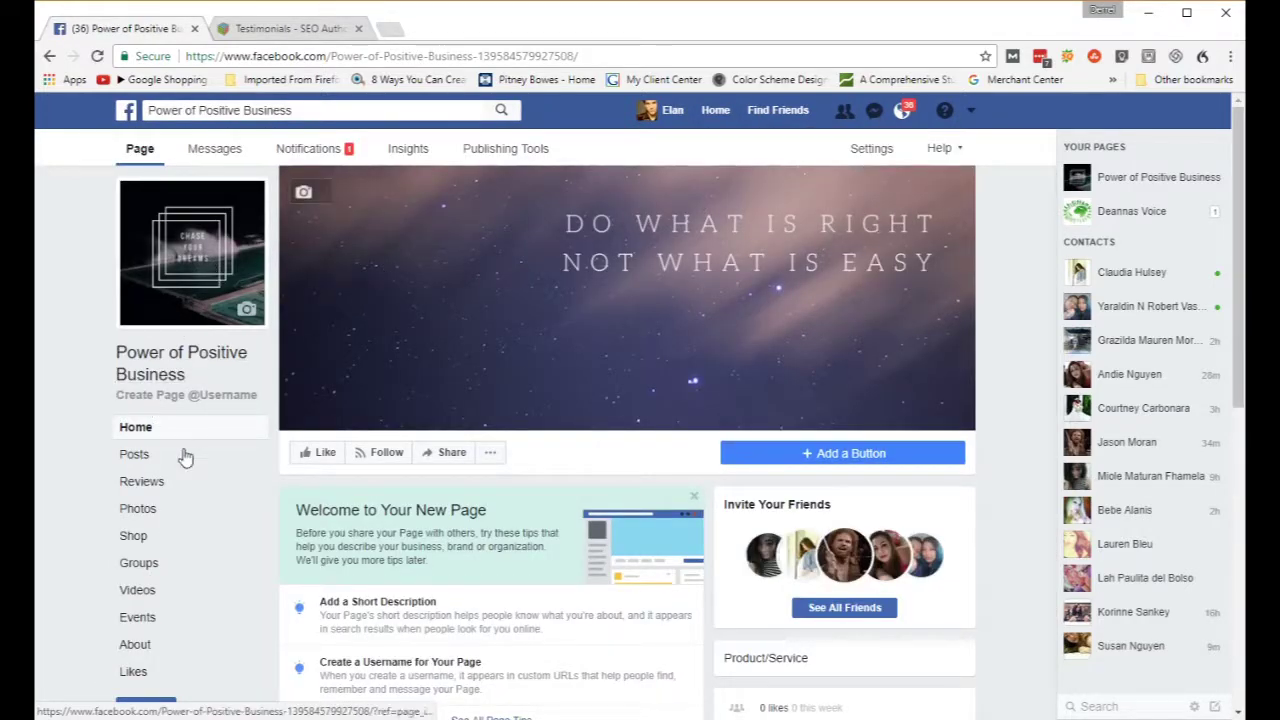
# Step: Open the new post from the Page's notifications, check its additional options including Delete, and close it without deleting
pyautogui.click(308, 158)
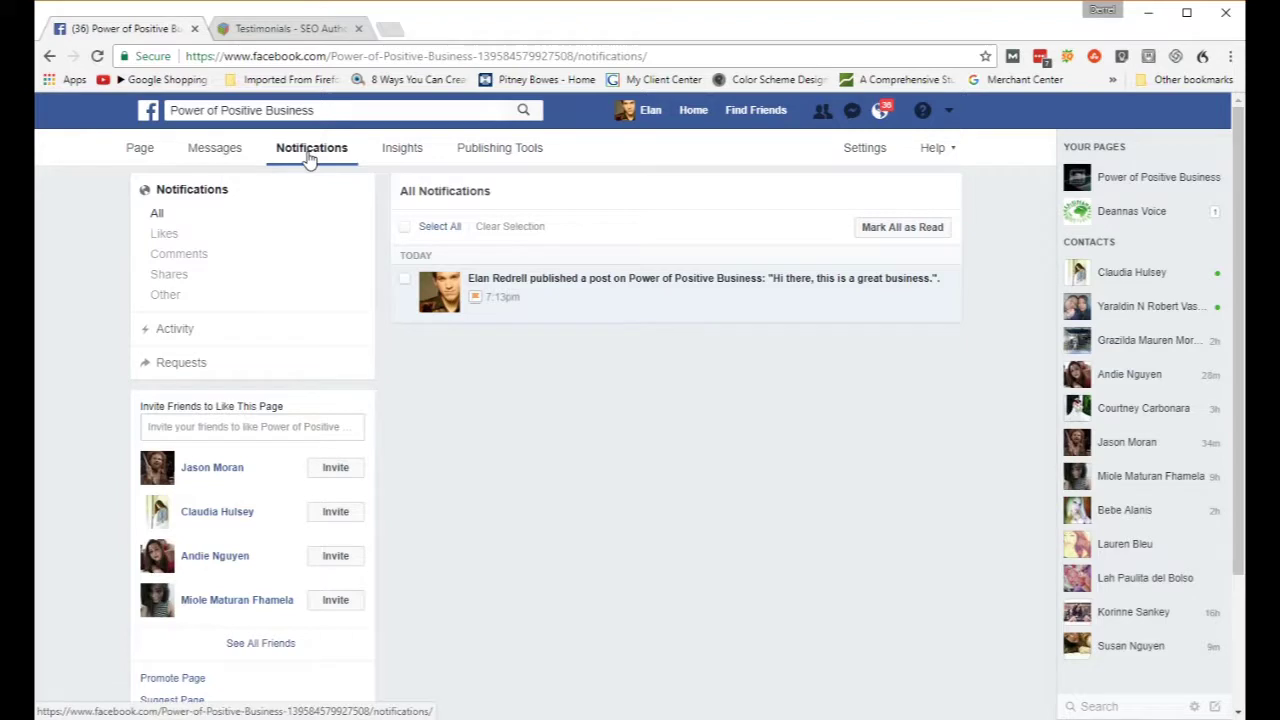
pyautogui.click(651, 290)
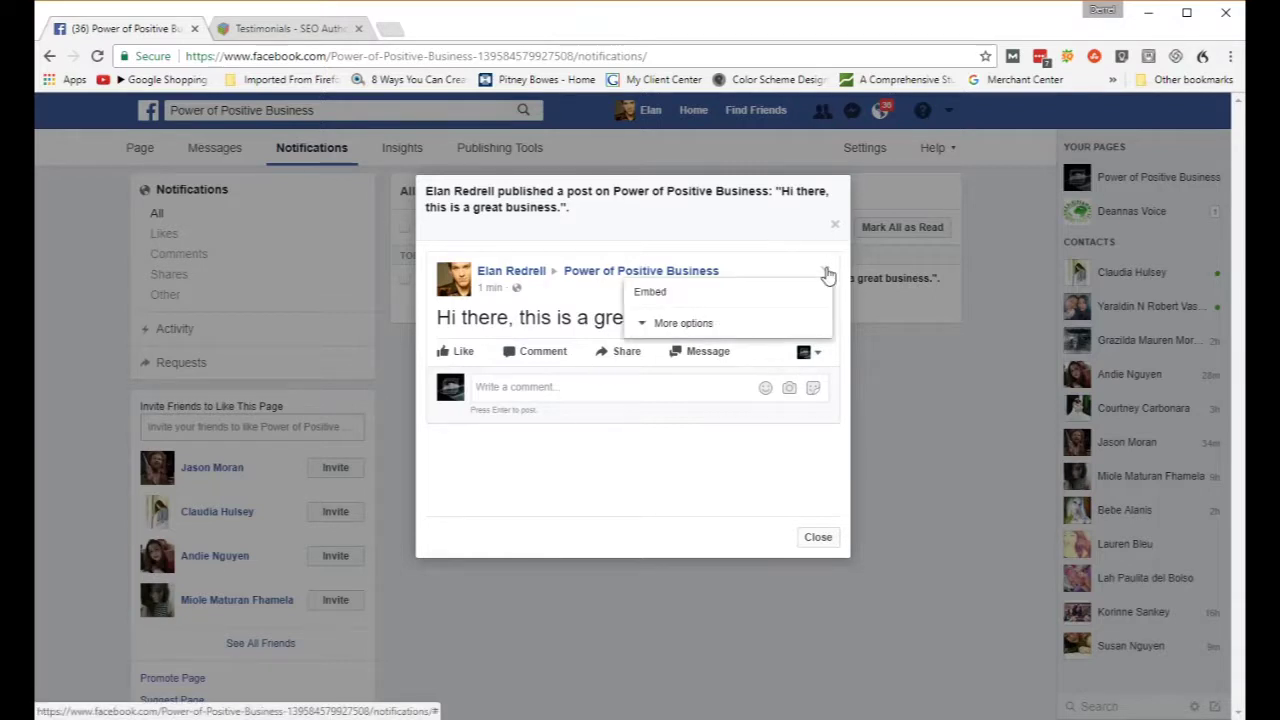
pyautogui.click(700, 326)
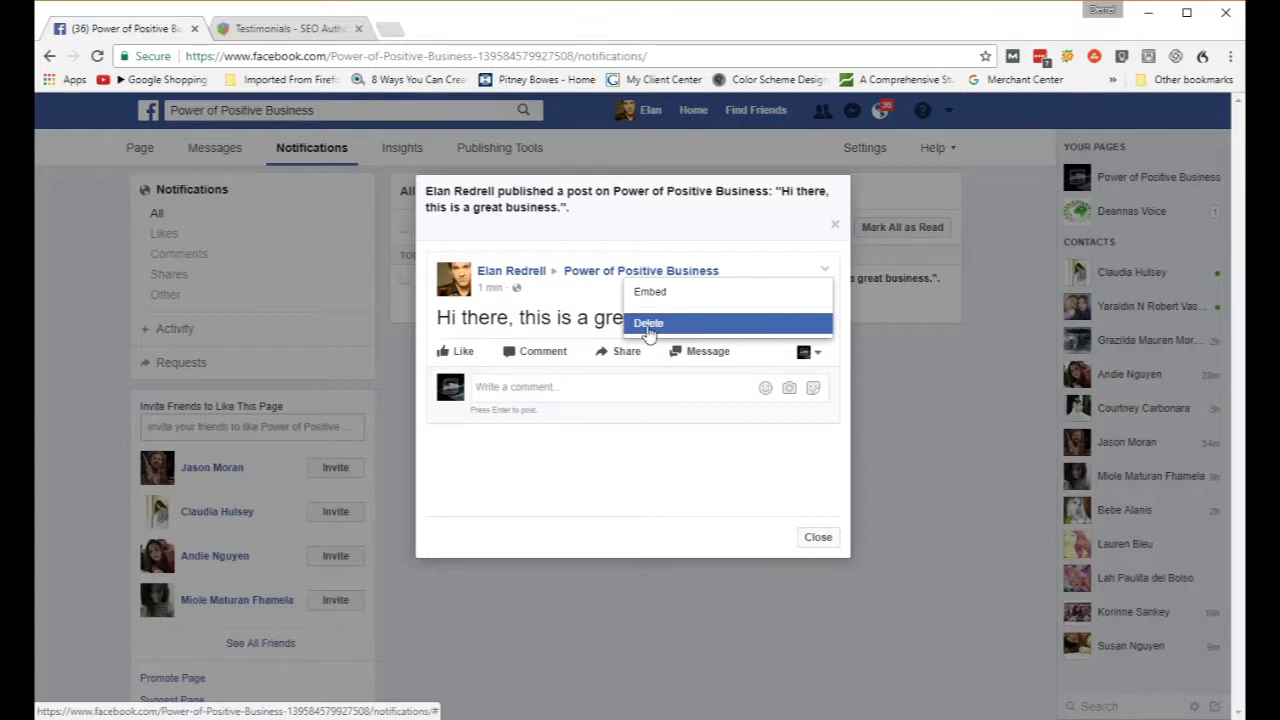
pyautogui.click(834, 229)
pyautogui.click(834, 229)
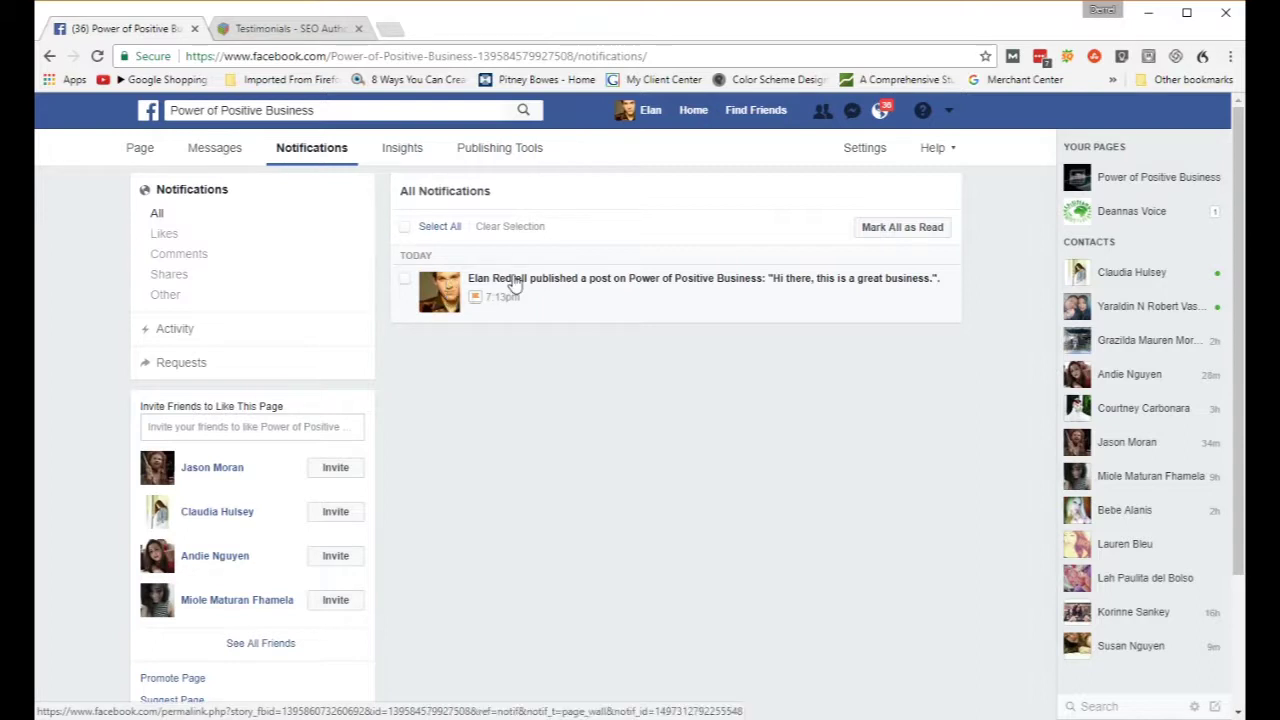
# Step: Return to the Page's home view and switch the post composer back to the personal profile
pyautogui.click(147, 150)
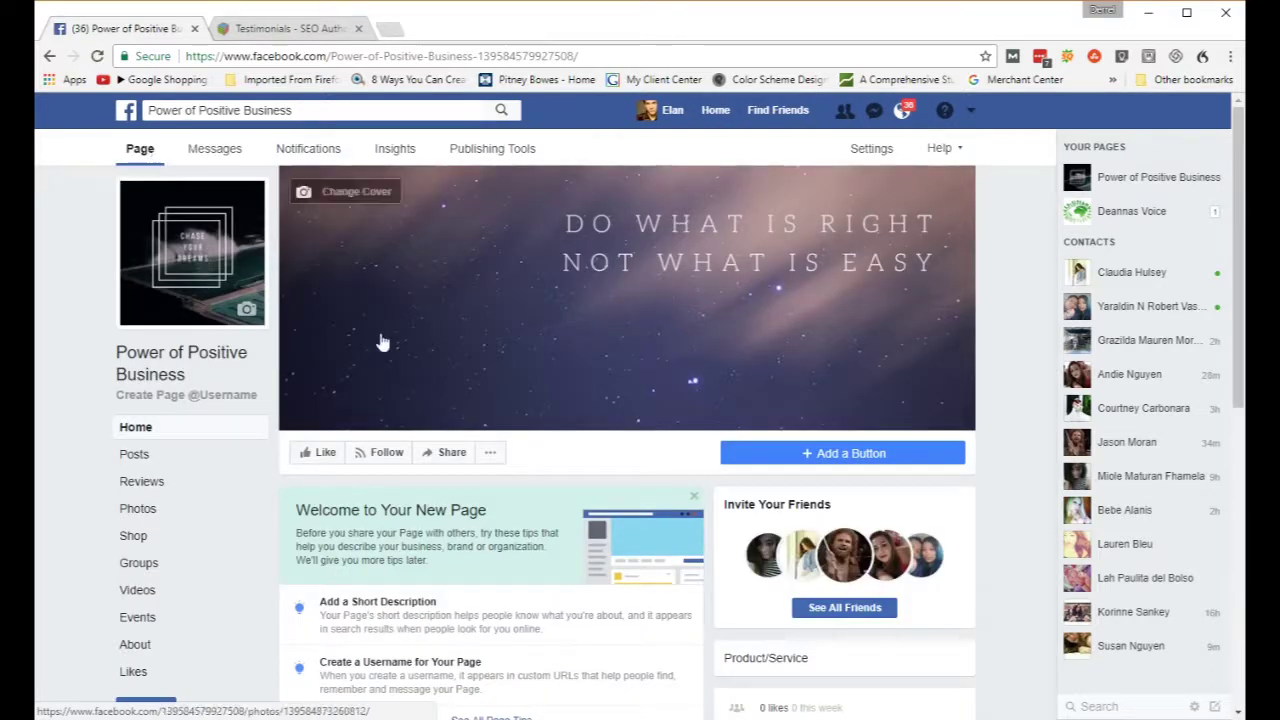
pyautogui.scroll(-3, 463, 333)
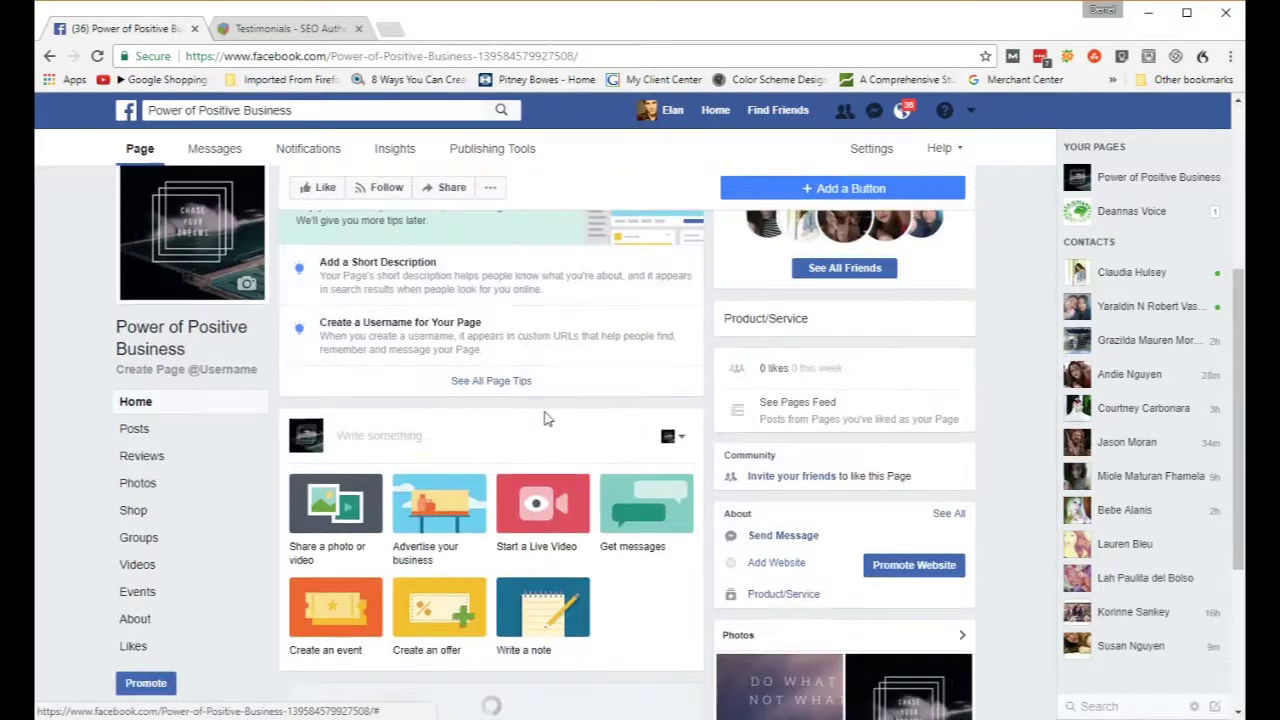
pyautogui.click(672, 440)
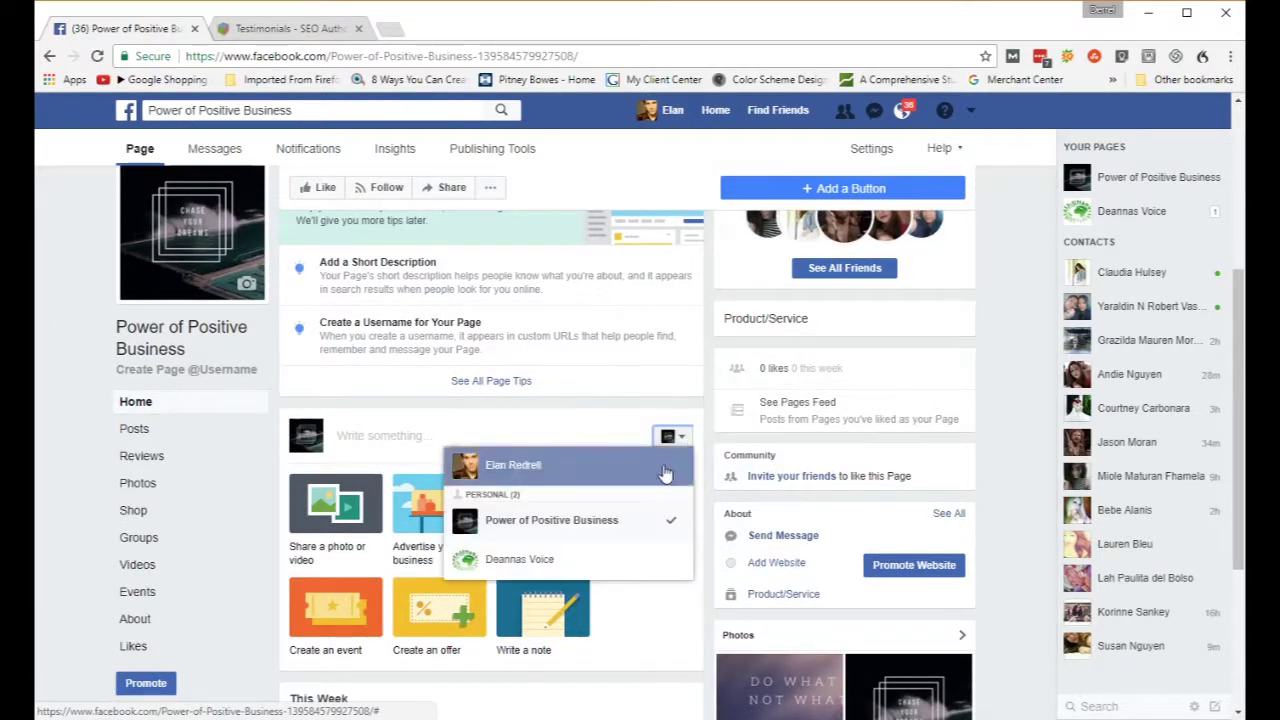
pyautogui.click(661, 472)
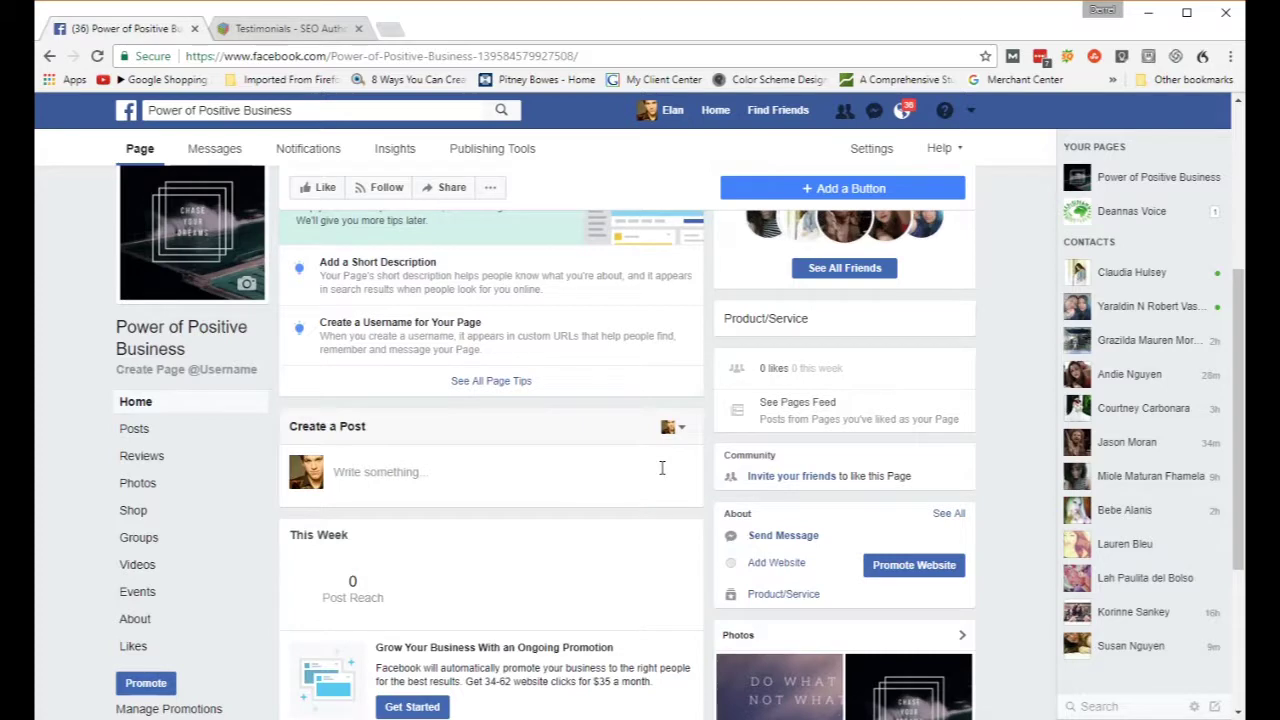
# Step: Switch to the already open Testimonials page of the Total Online Marketing website
pyautogui.scroll(3, 602, 465)
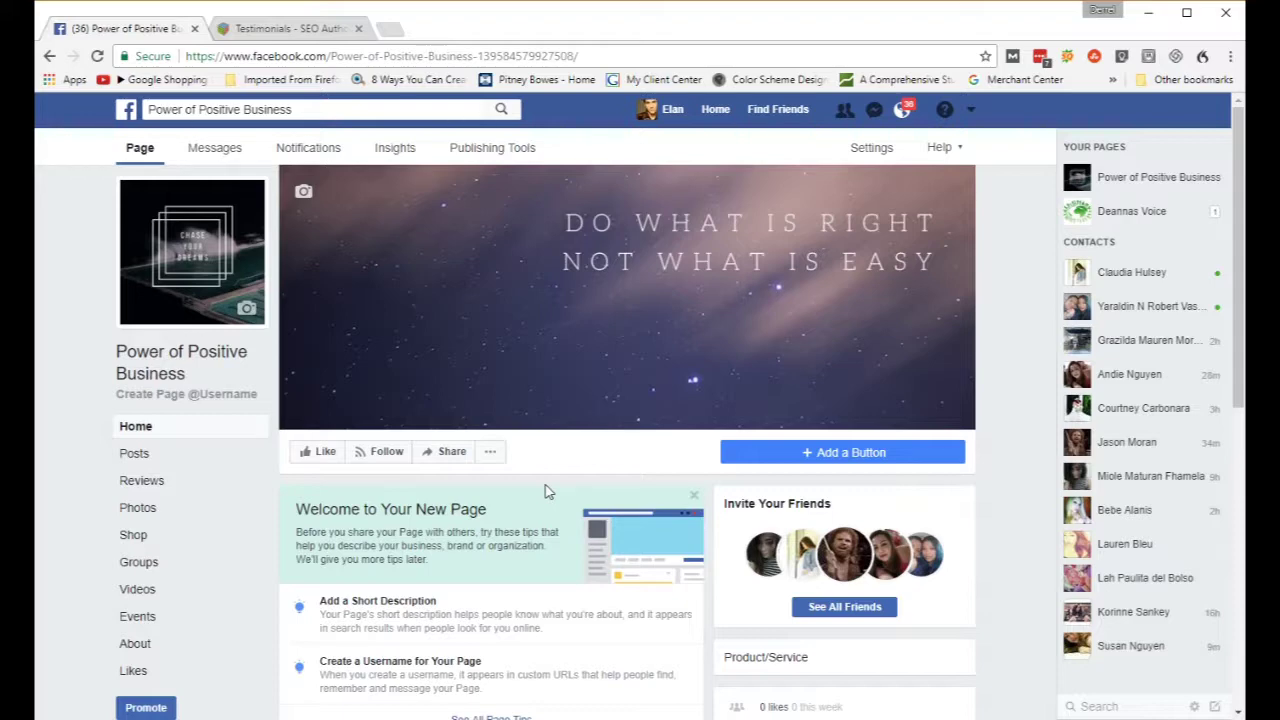
pyautogui.click(276, 33)
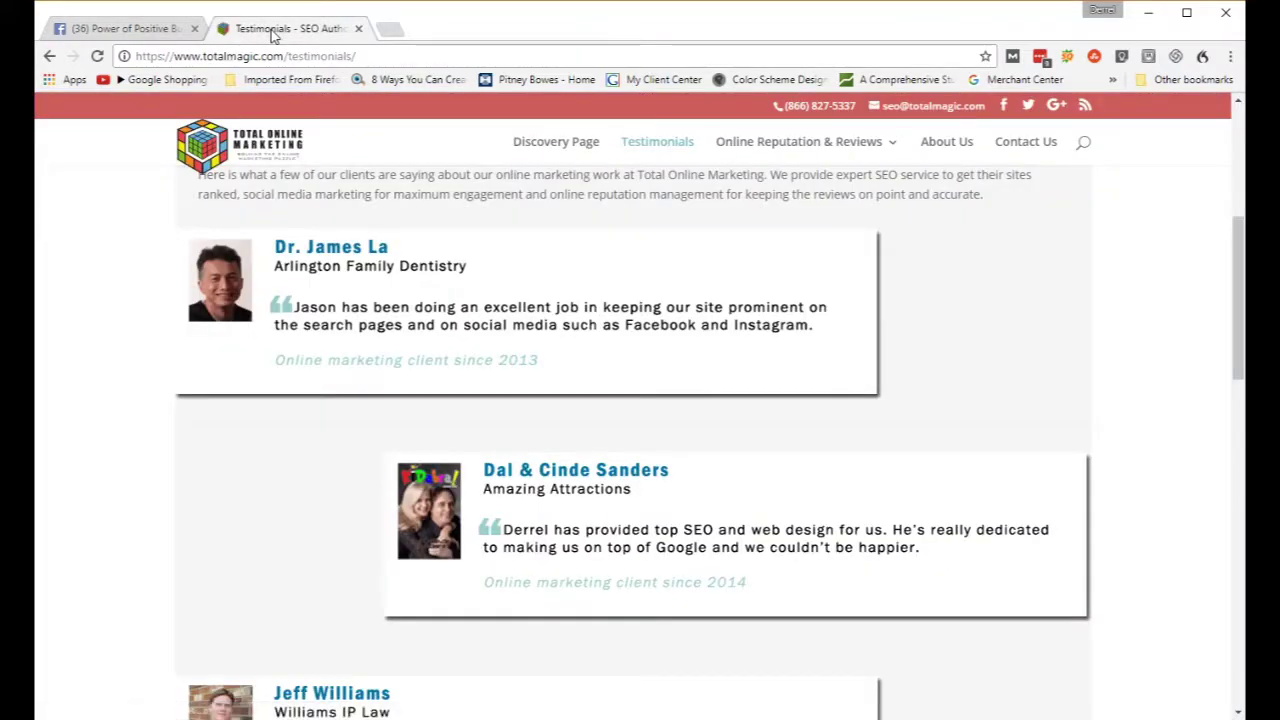